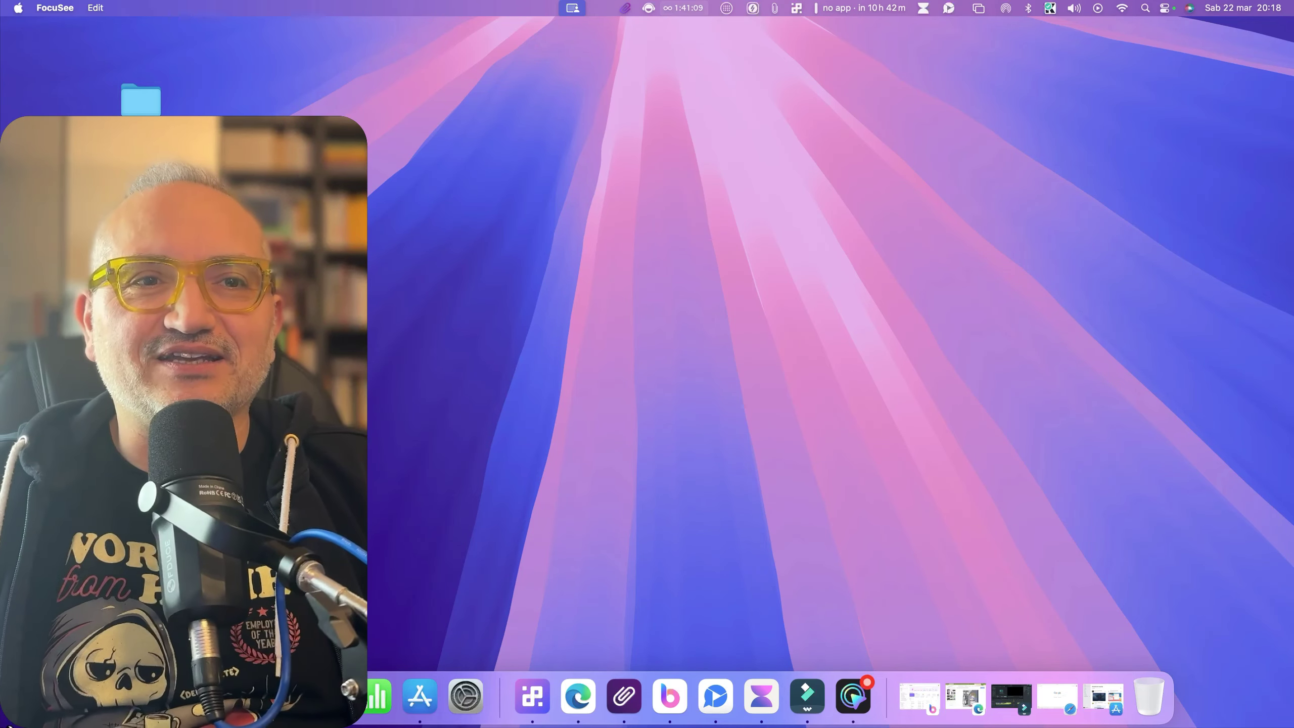
{"action": "left_click", "coordinate": [192, 696]}
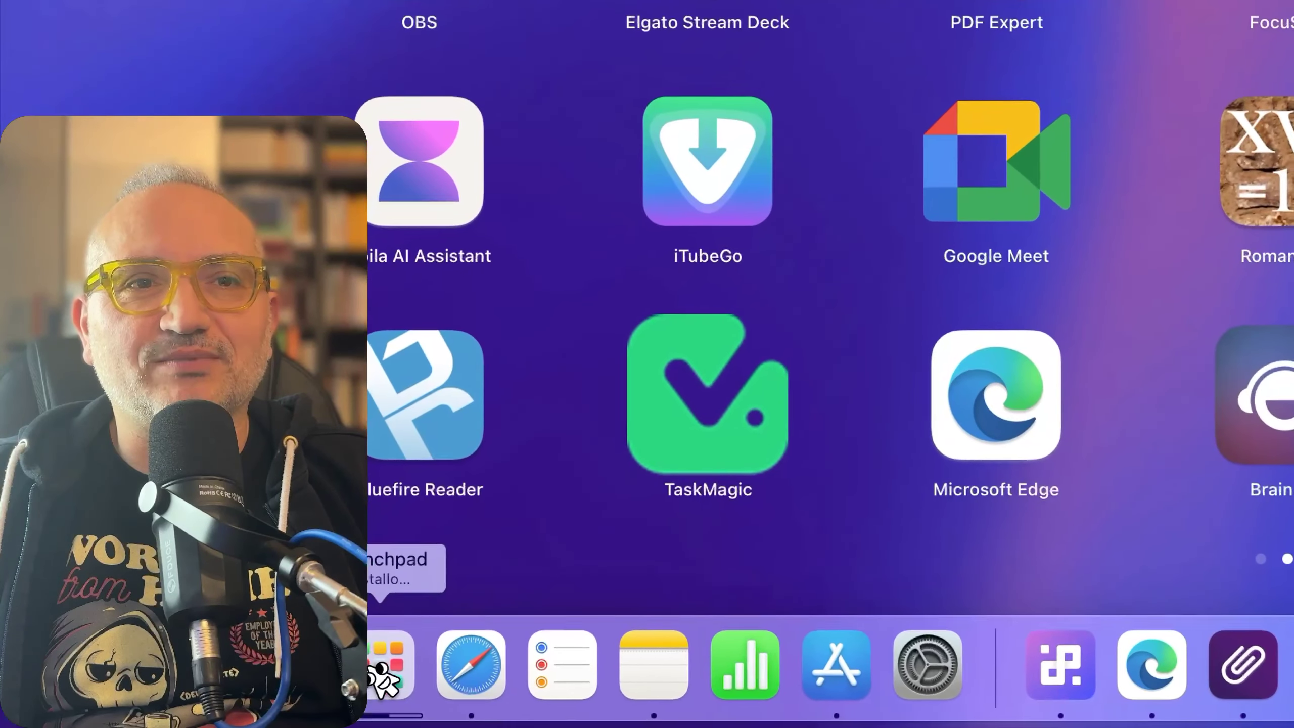
{"action": "left_click", "coordinate": [192, 696]}
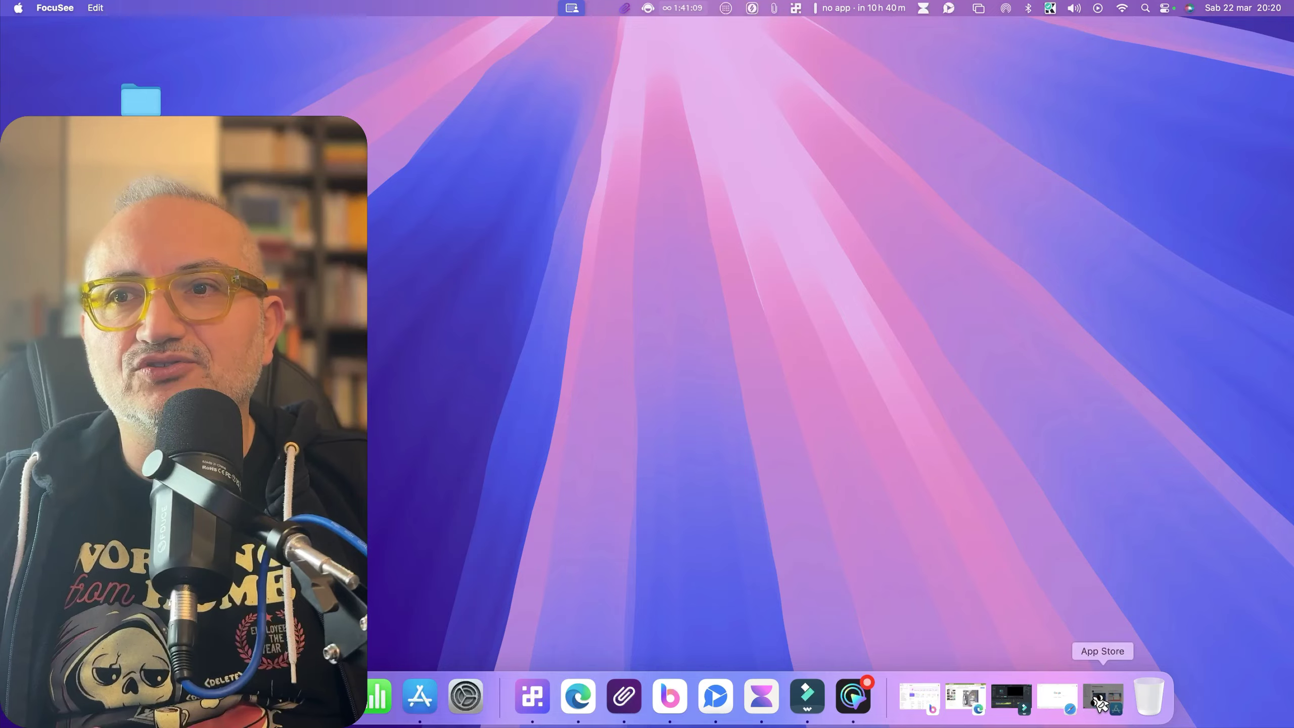
- Switch to the App Store, search for "copyclip" and look through the Mac app results
{"action": "left_click", "coordinate": [1101, 699]}
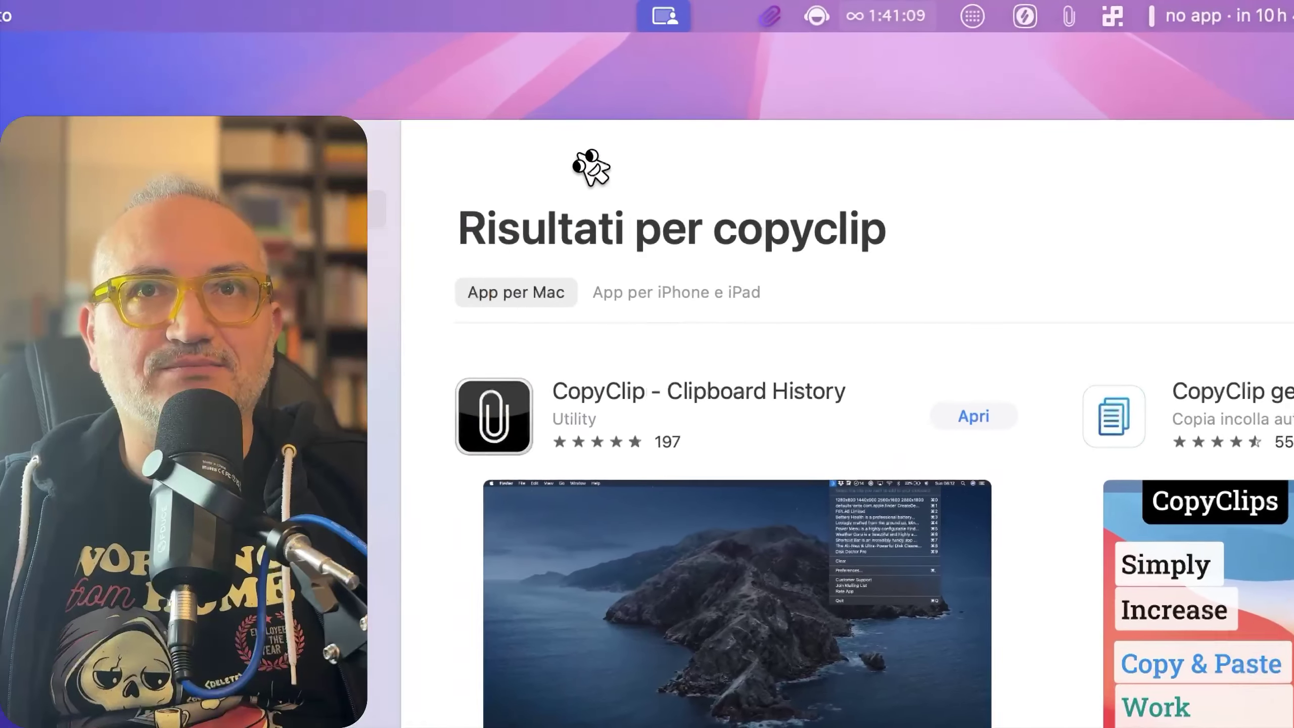
{"action": "left_click_drag", "start_coordinate": [590, 169], "coordinate": [699, 170]}
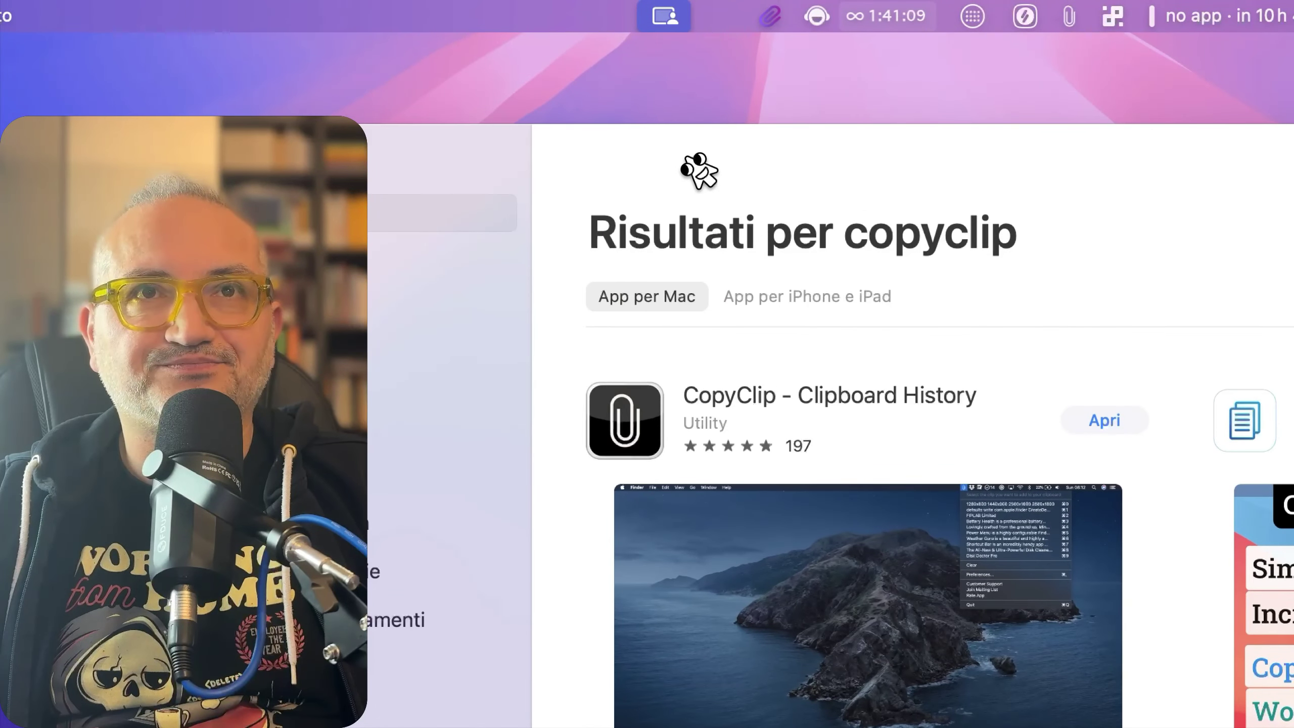
{"action": "left_click", "coordinate": [409, 224]}
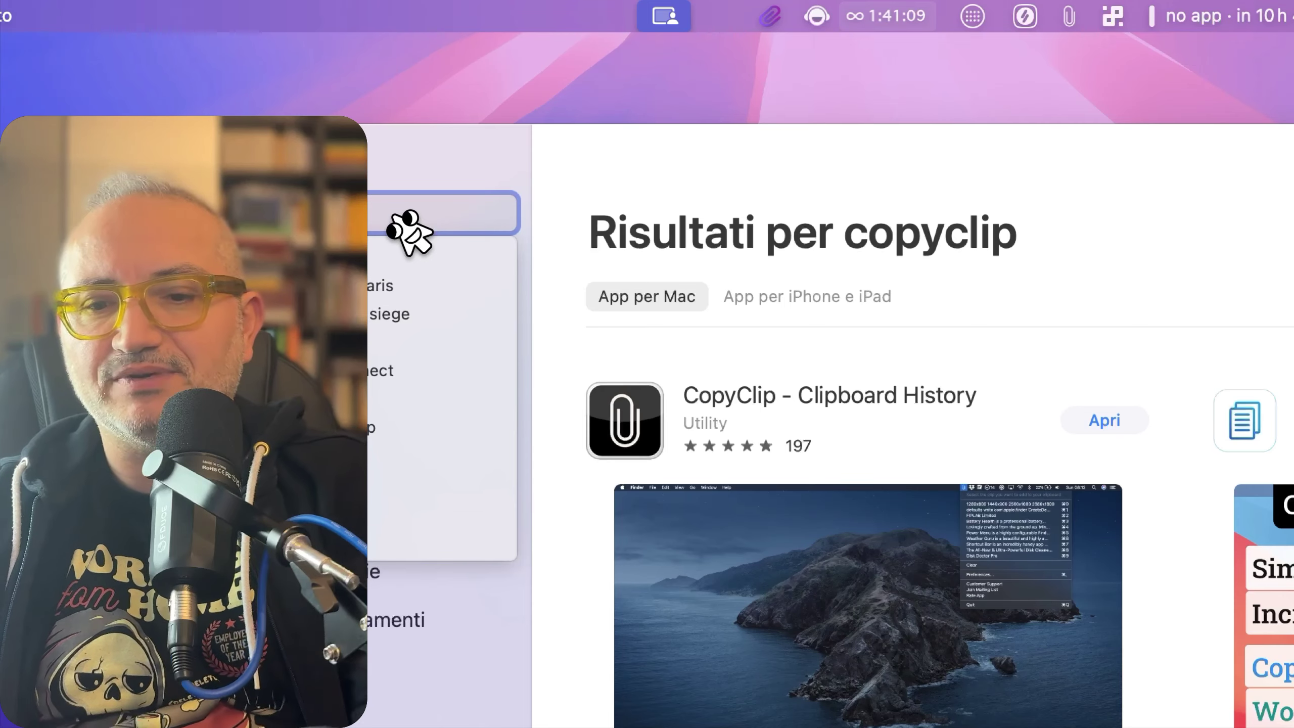
{"action": "type", "text": "copyclip"}
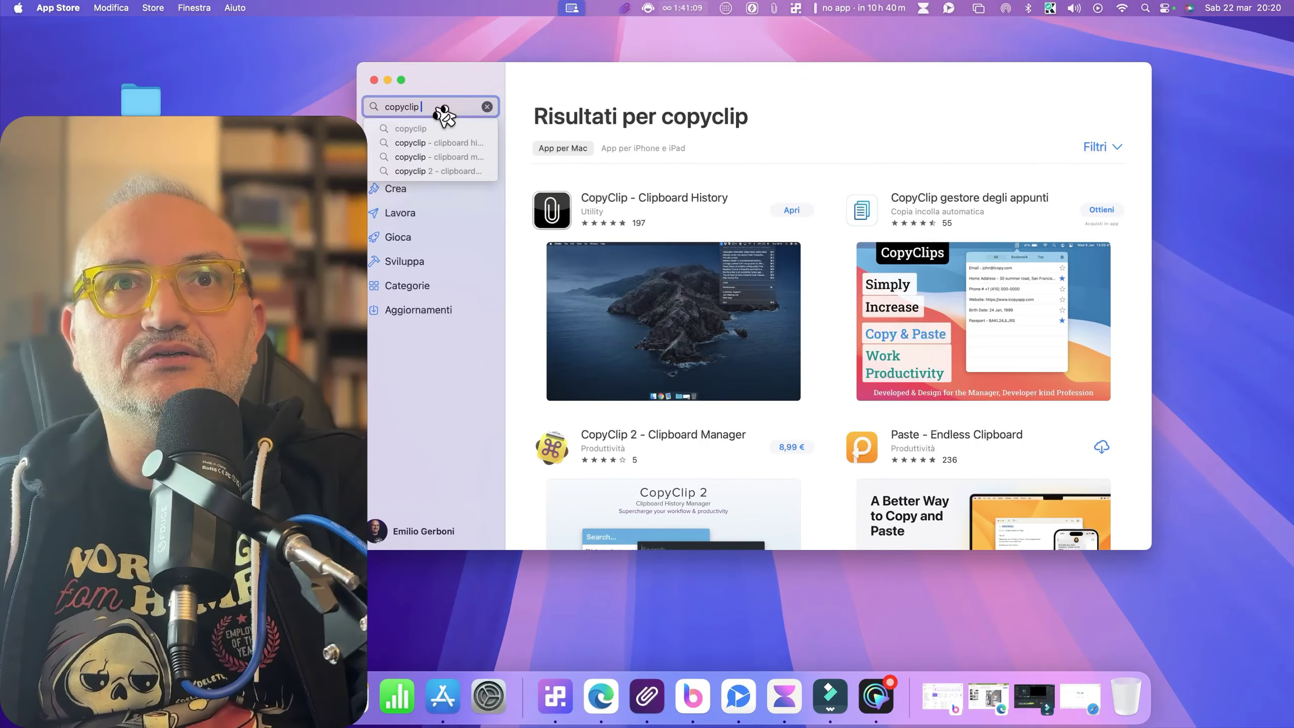
{"action": "key", "text": "Return"}
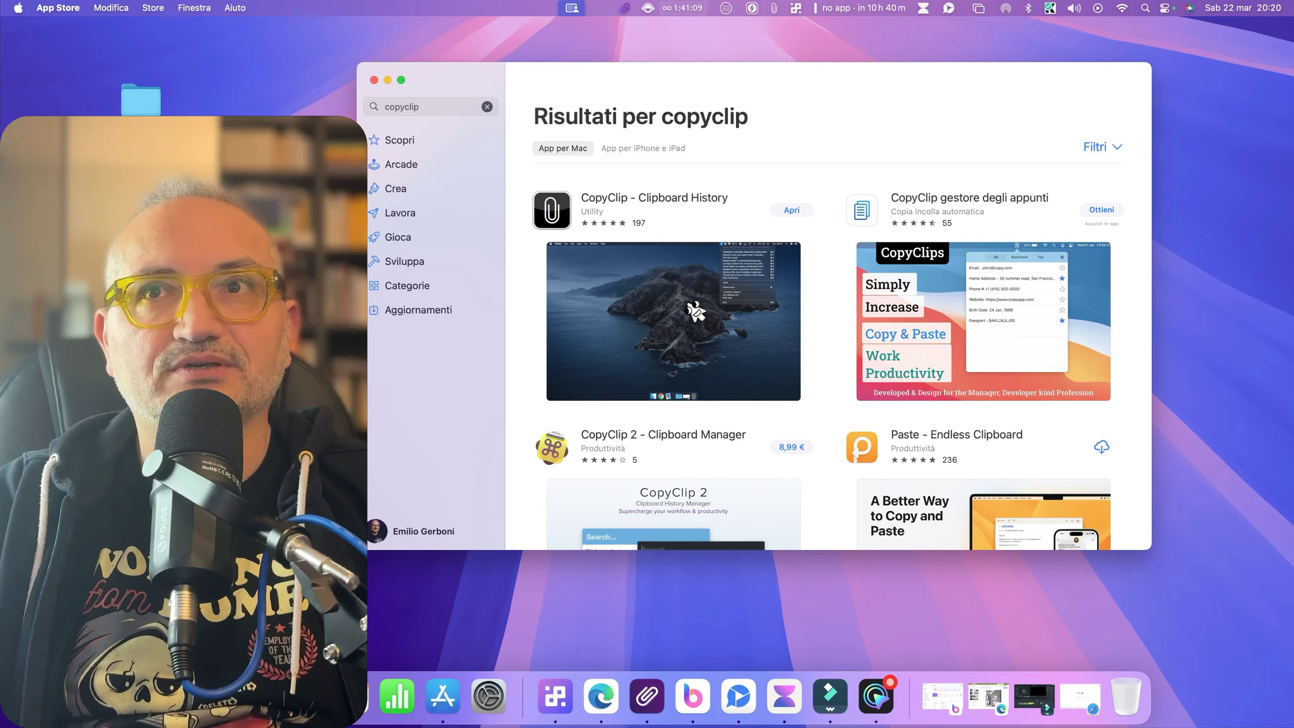
{"action": "scroll", "coordinate": [654, 298], "scroll_direction": "down", "scroll_amount": 5}
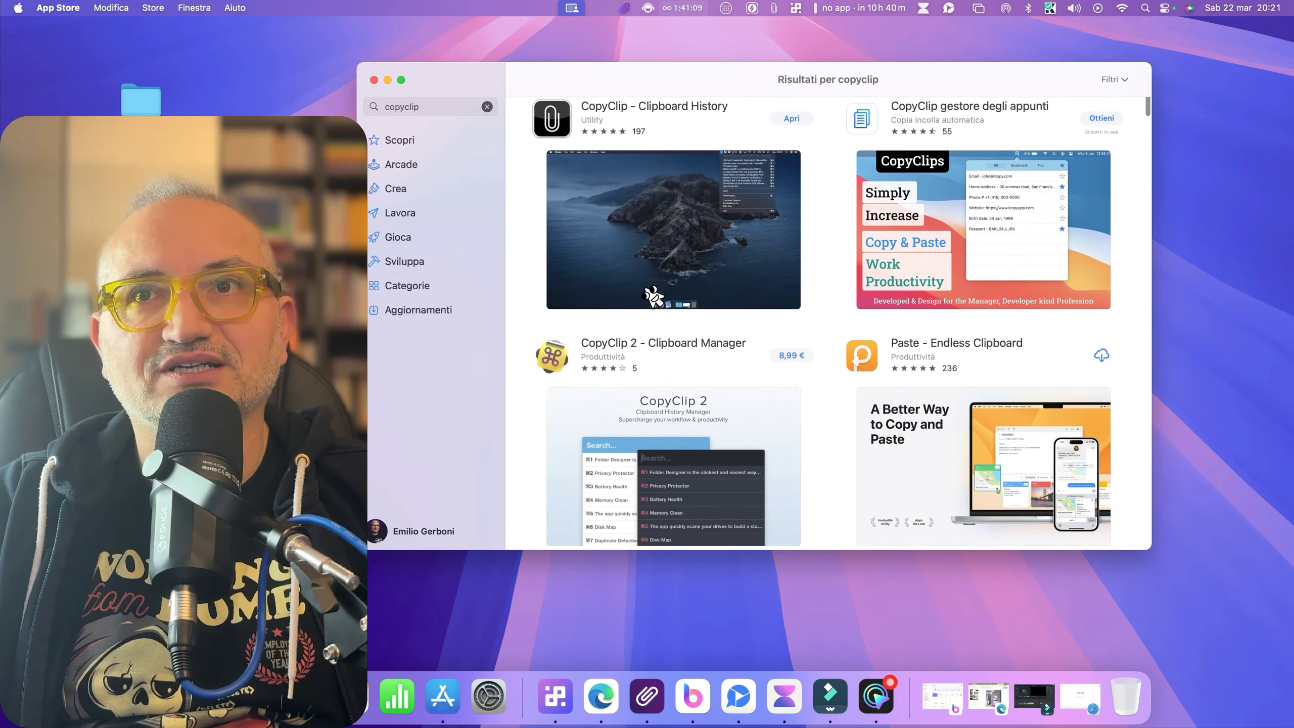
{"action": "scroll", "coordinate": [653, 296], "scroll_direction": "down", "scroll_amount": 3}
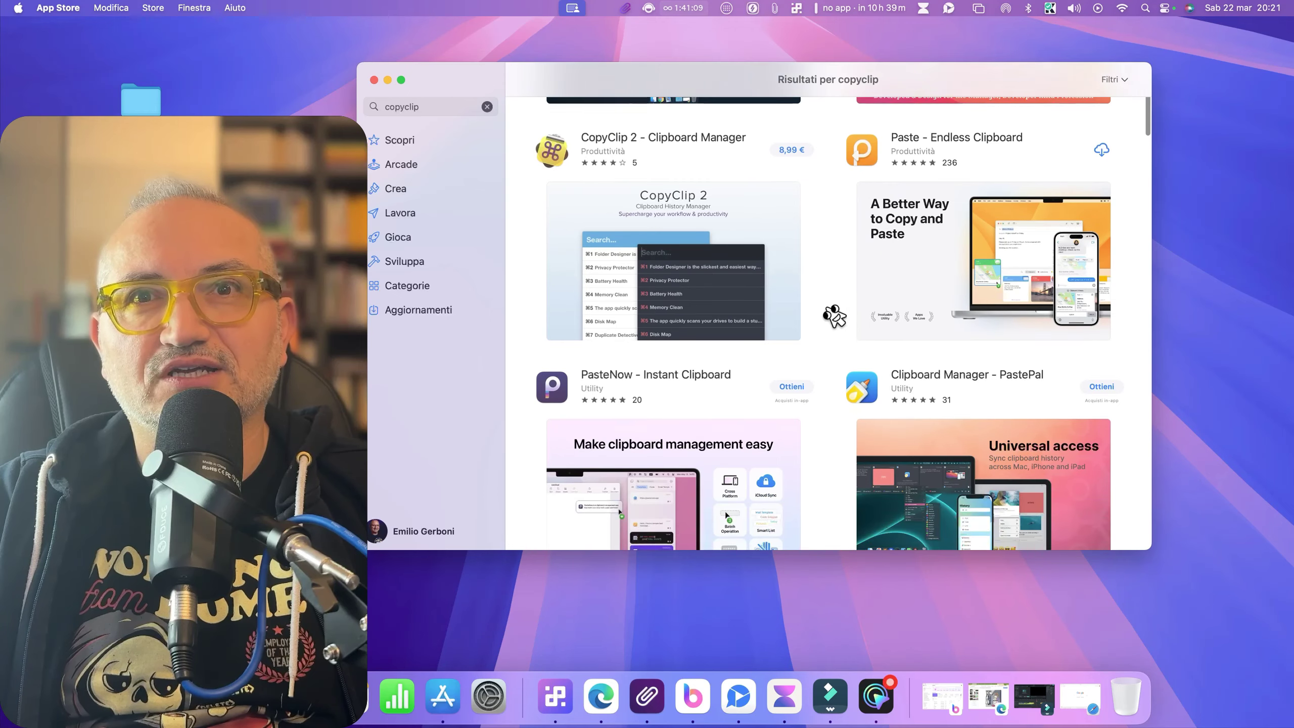
{"action": "scroll", "coordinate": [773, 317], "scroll_direction": "up", "scroll_amount": 2}
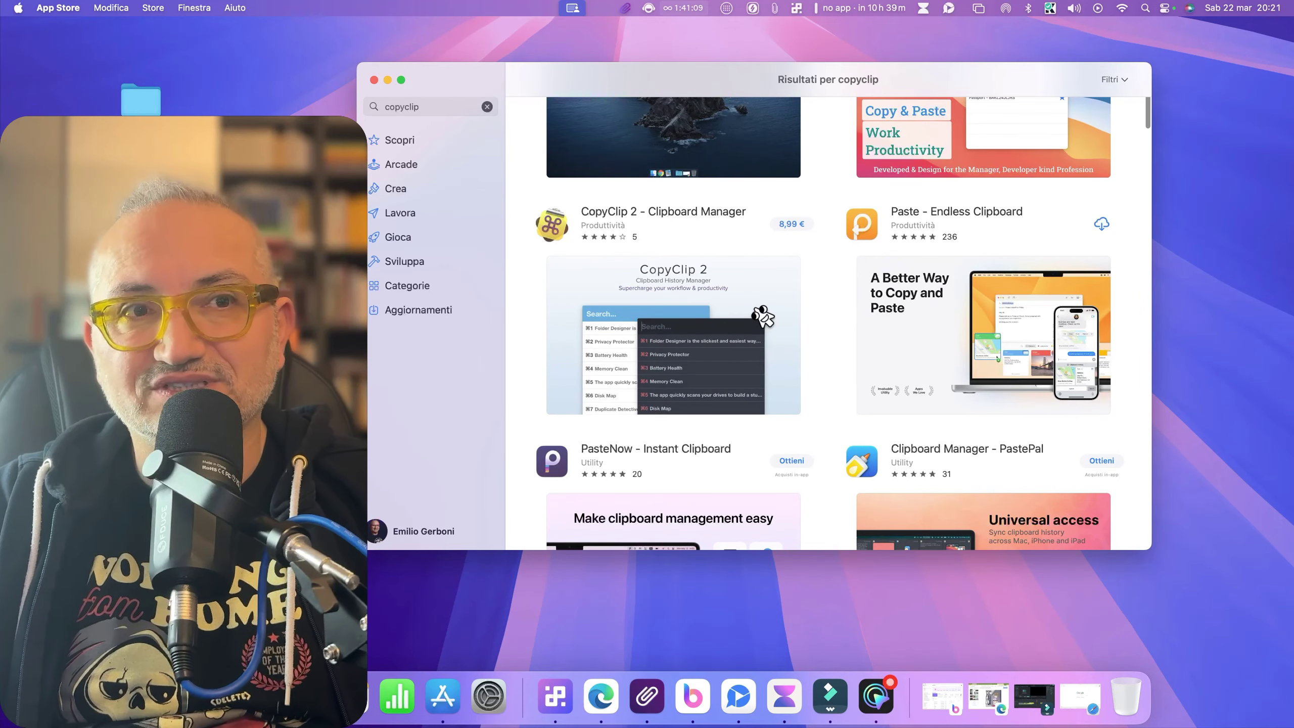
{"action": "scroll", "coordinate": [763, 316], "scroll_direction": "up", "scroll_amount": 1}
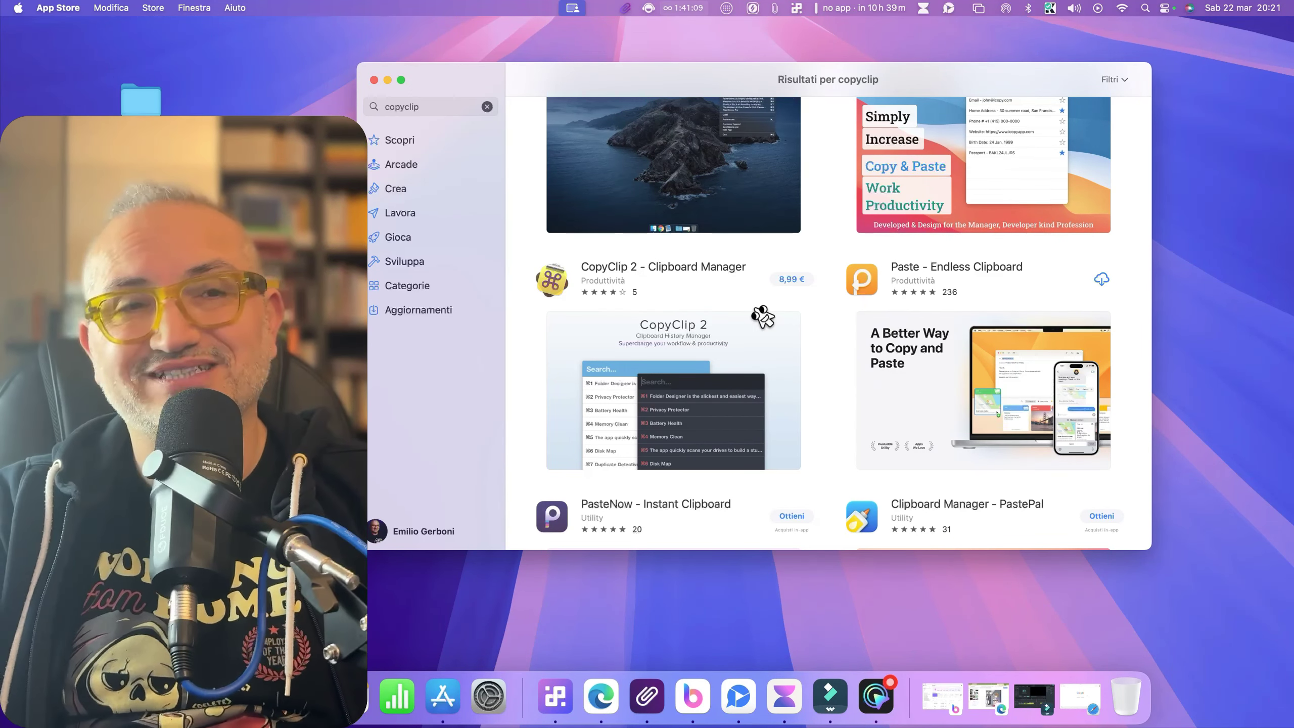
{"action": "scroll", "coordinate": [762, 317], "scroll_direction": "up", "scroll_amount": 3}
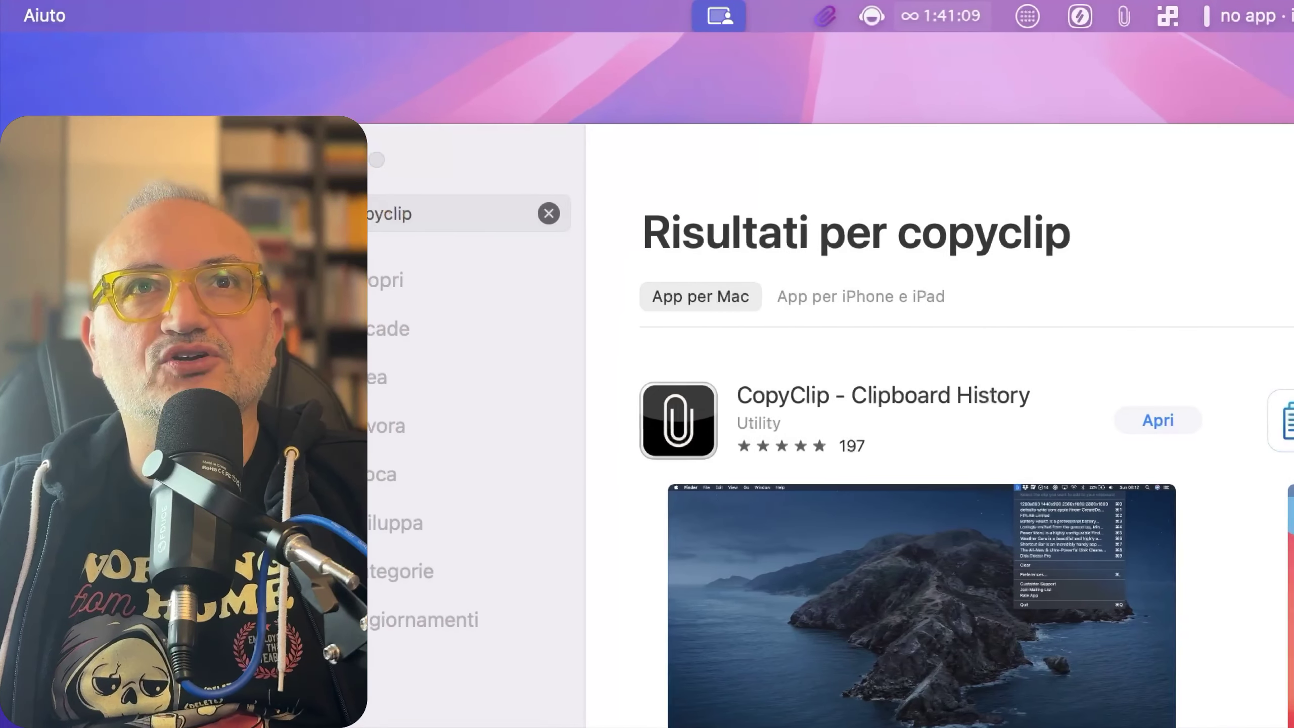
- Close the App Store window and display the CopyClip clipboard history
{"action": "left_click", "coordinate": [329, 160]}
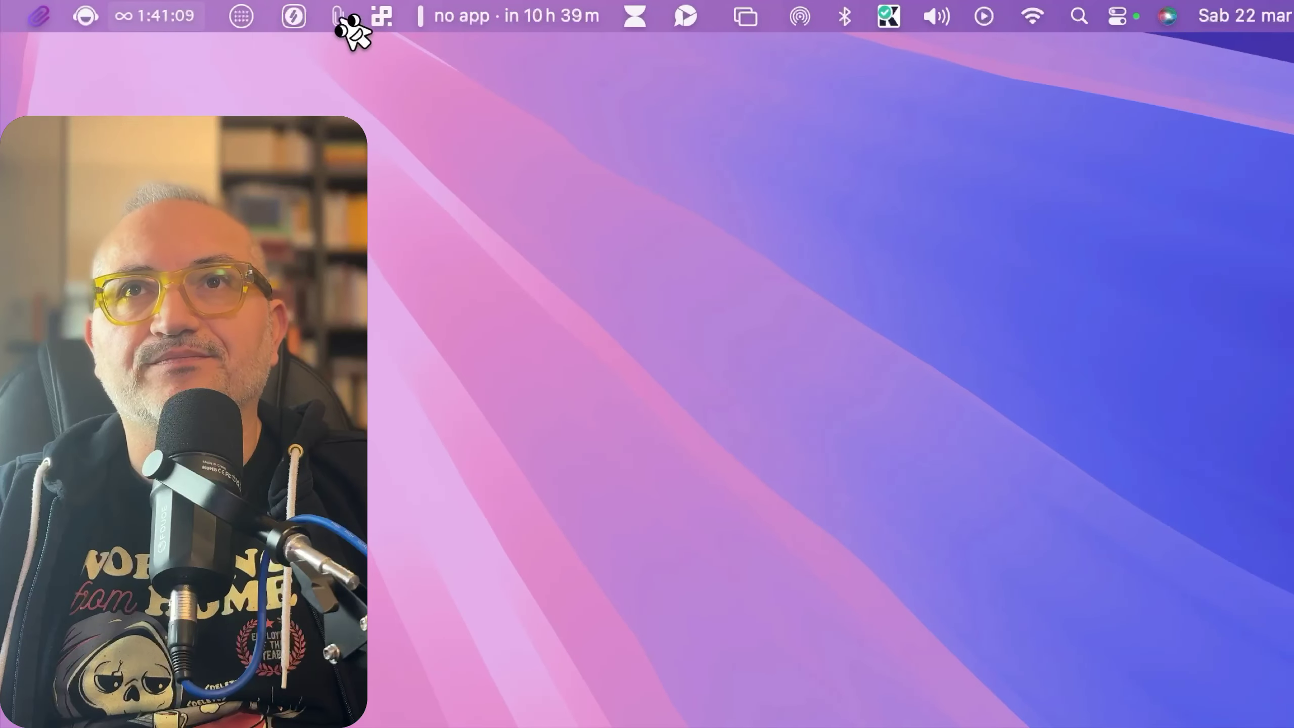
{"action": "left_click", "coordinate": [339, 18]}
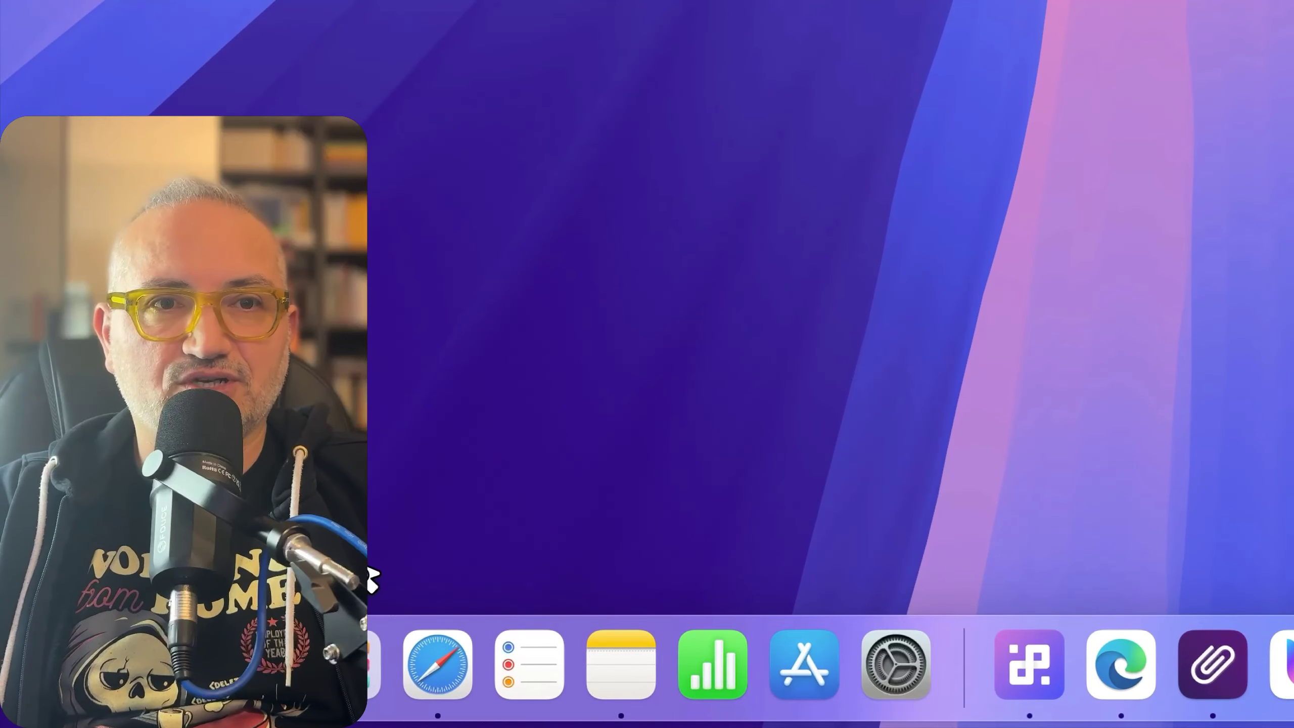
- Switch to Safari and search Google for "tipologie di gati"
{"action": "left_click", "coordinate": [442, 666]}
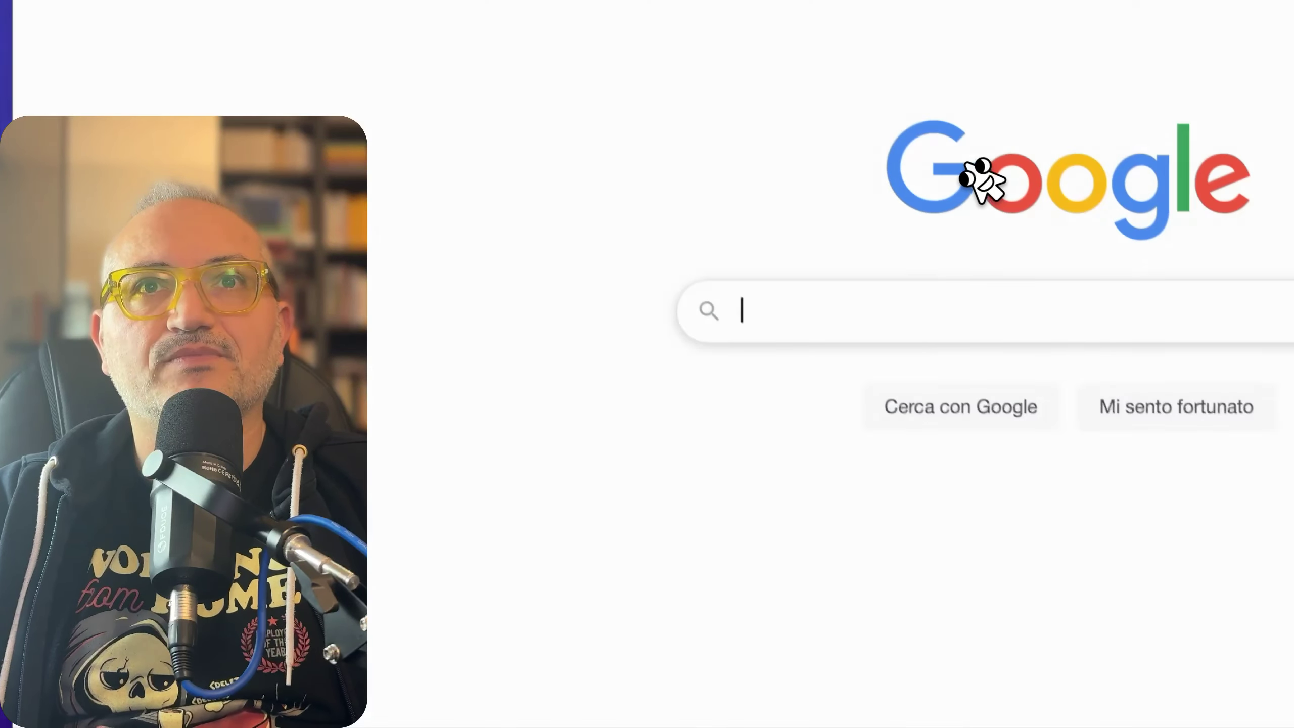
{"action": "left_click", "coordinate": [983, 340]}
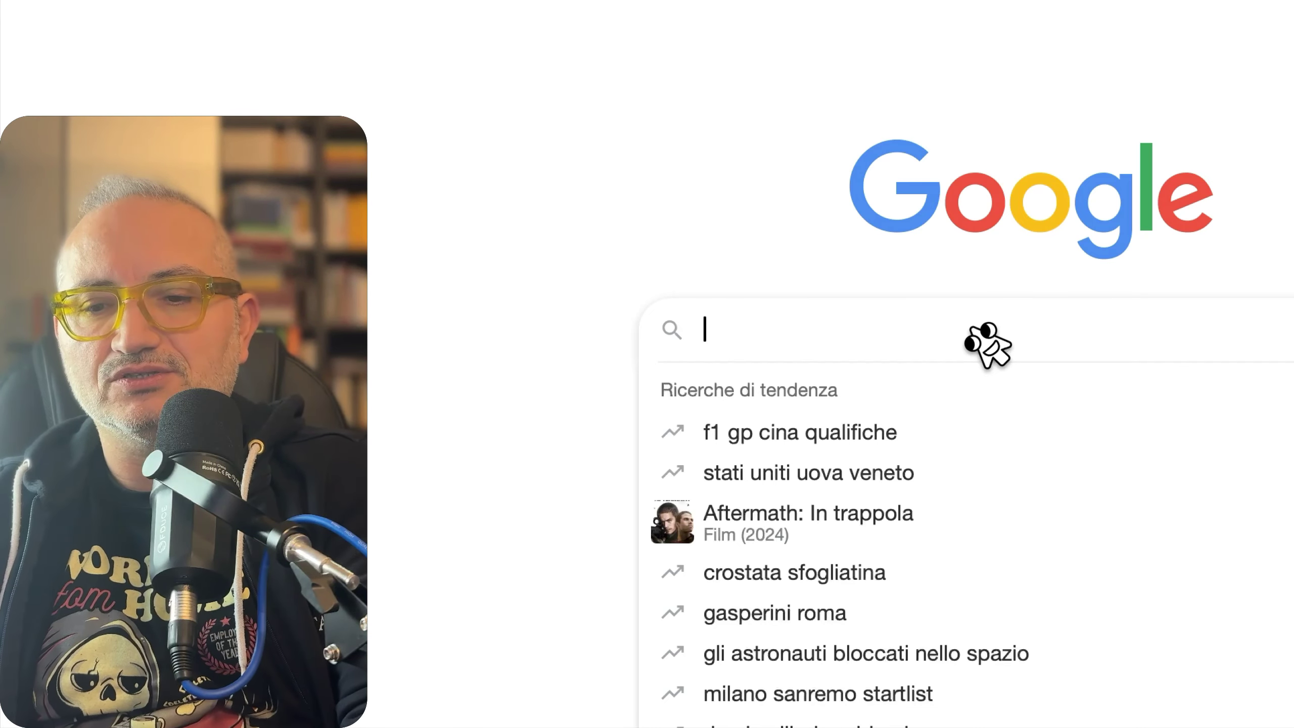
{"action": "type", "text": "tipolog"}
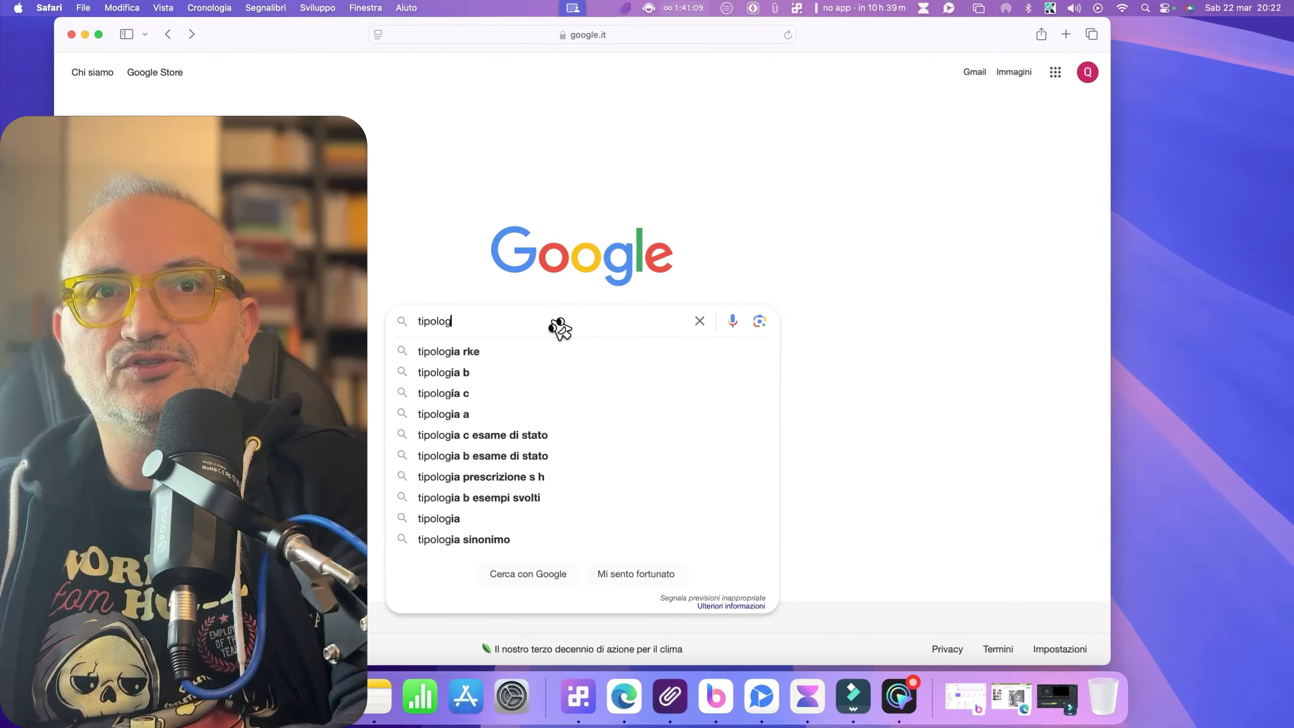
{"action": "type", "text": "ie di gati"}
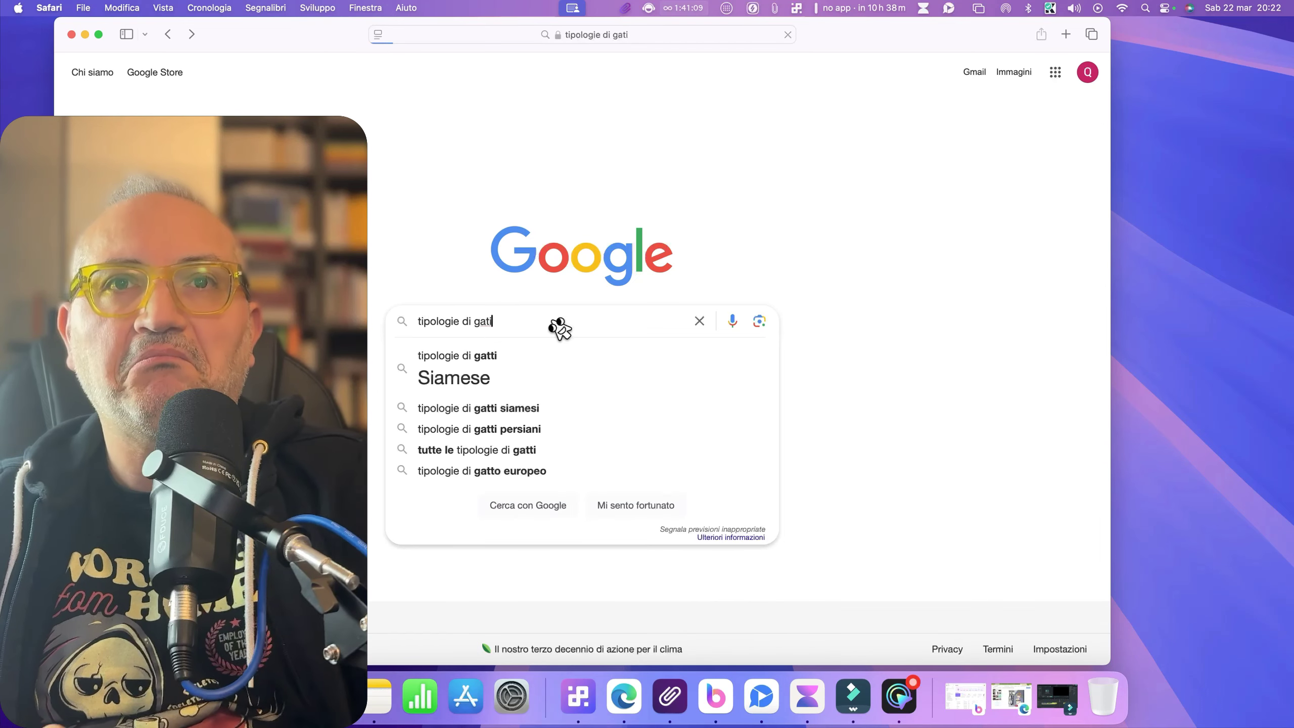
{"action": "key", "text": "Return"}
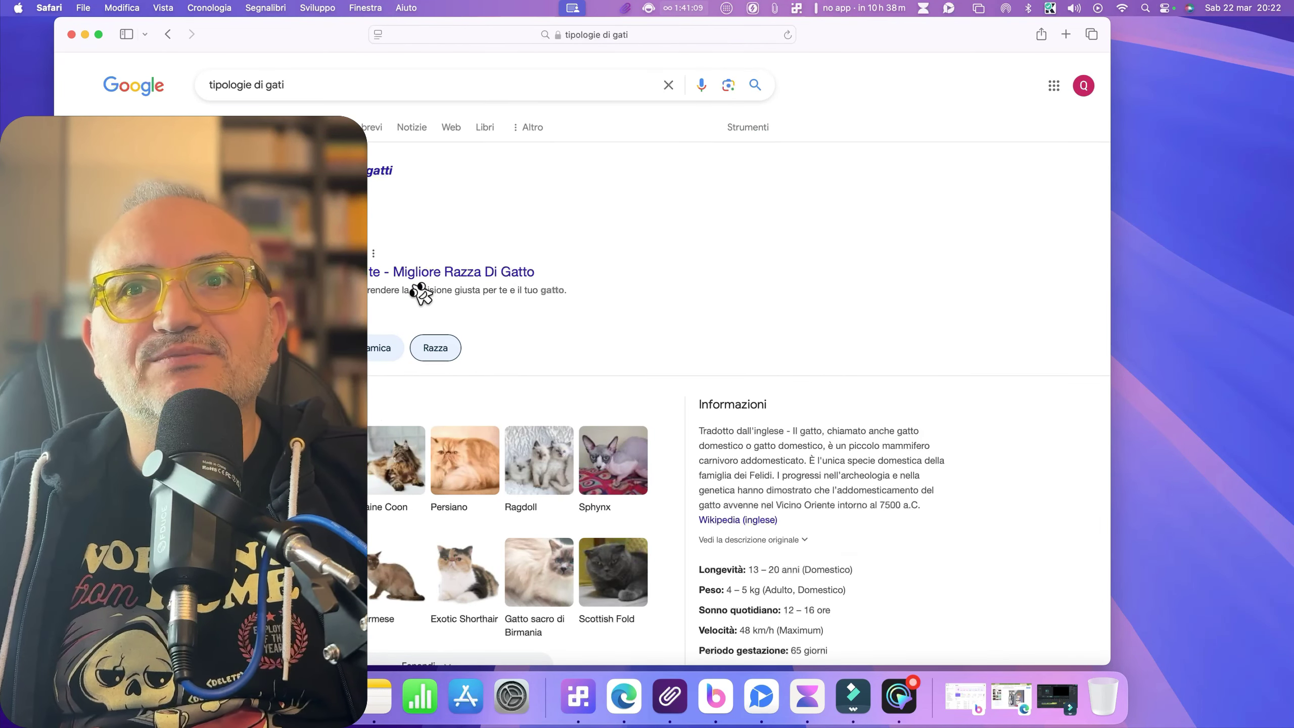
- Open the Siamese breed from the cat breeds in the search results
{"action": "scroll", "coordinate": [420, 291], "scroll_direction": "down", "scroll_amount": 4}
{"action": "scroll", "coordinate": [422, 293], "scroll_direction": "down", "scroll_amount": 1}
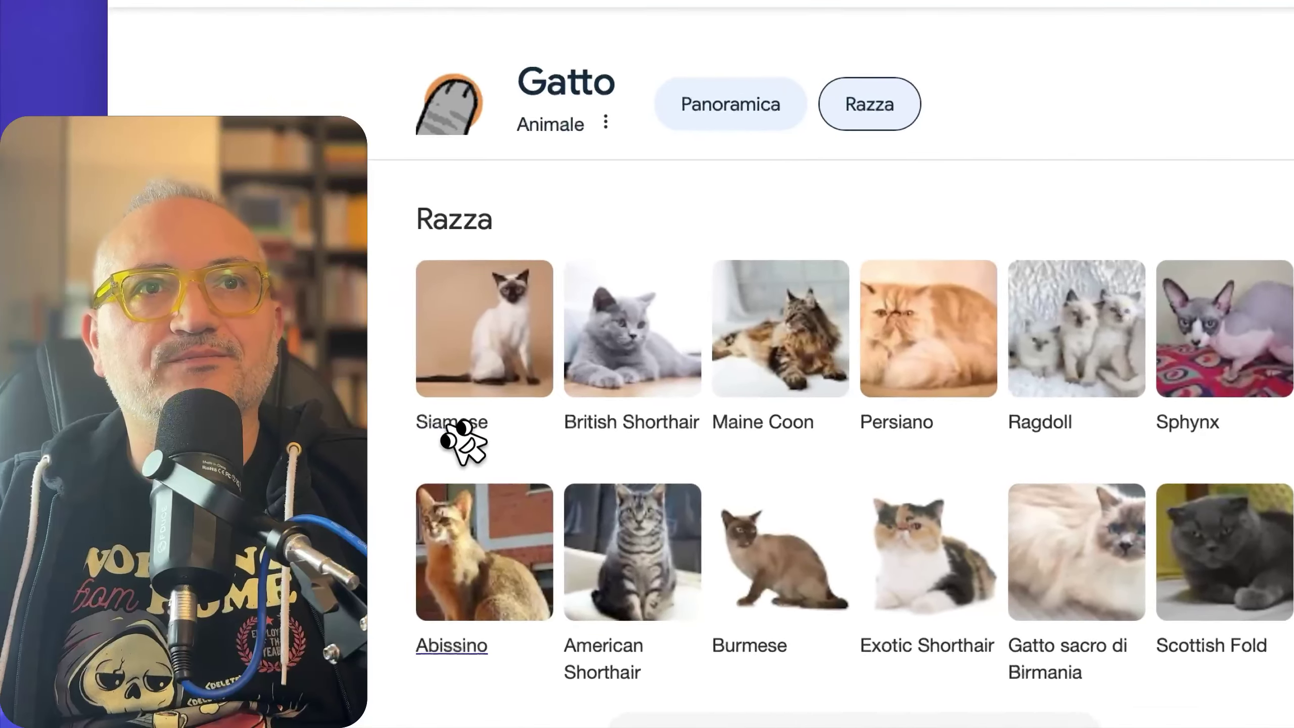
{"action": "left_click", "coordinate": [227, 304]}
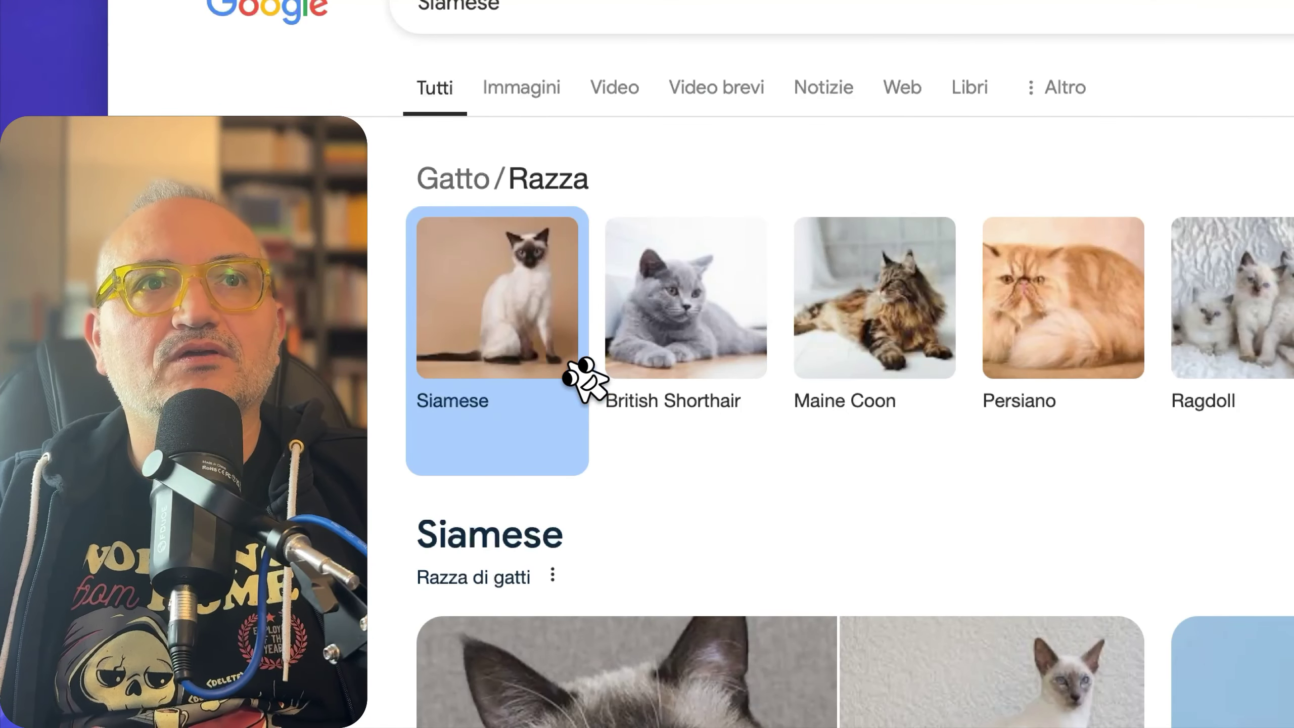
- Copy the heading "Siamese" above the breed's photos and check it in the CopyClip history
{"action": "left_click_drag", "start_coordinate": [566, 548], "coordinate": [405, 544]}
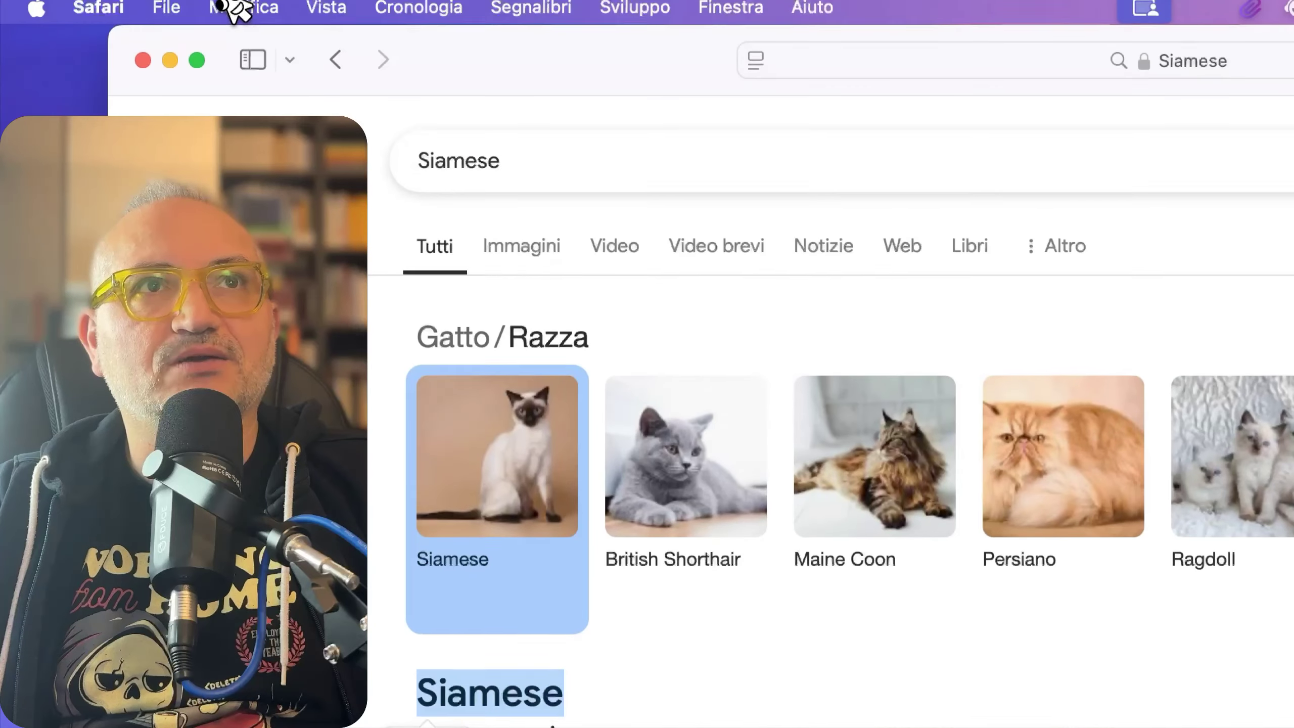
{"action": "left_click", "coordinate": [244, 15]}
{"action": "left_click", "coordinate": [306, 153]}
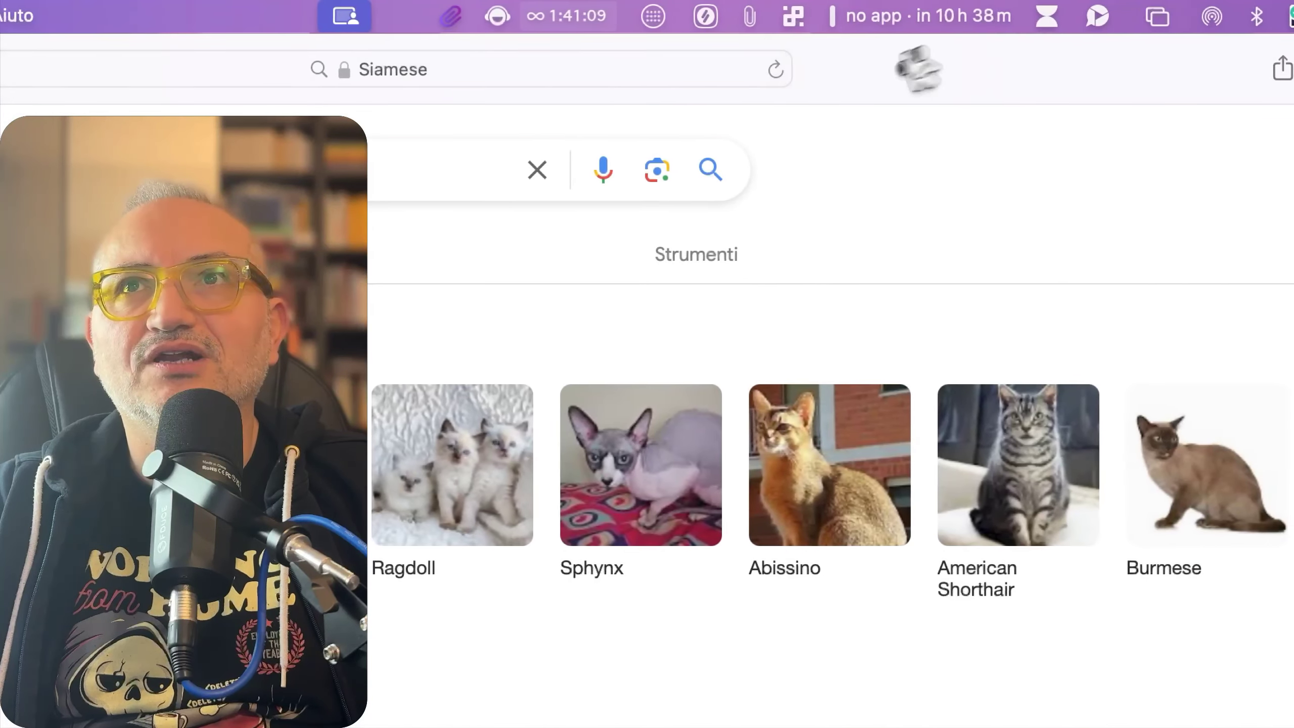
{"action": "left_click", "coordinate": [748, 16]}
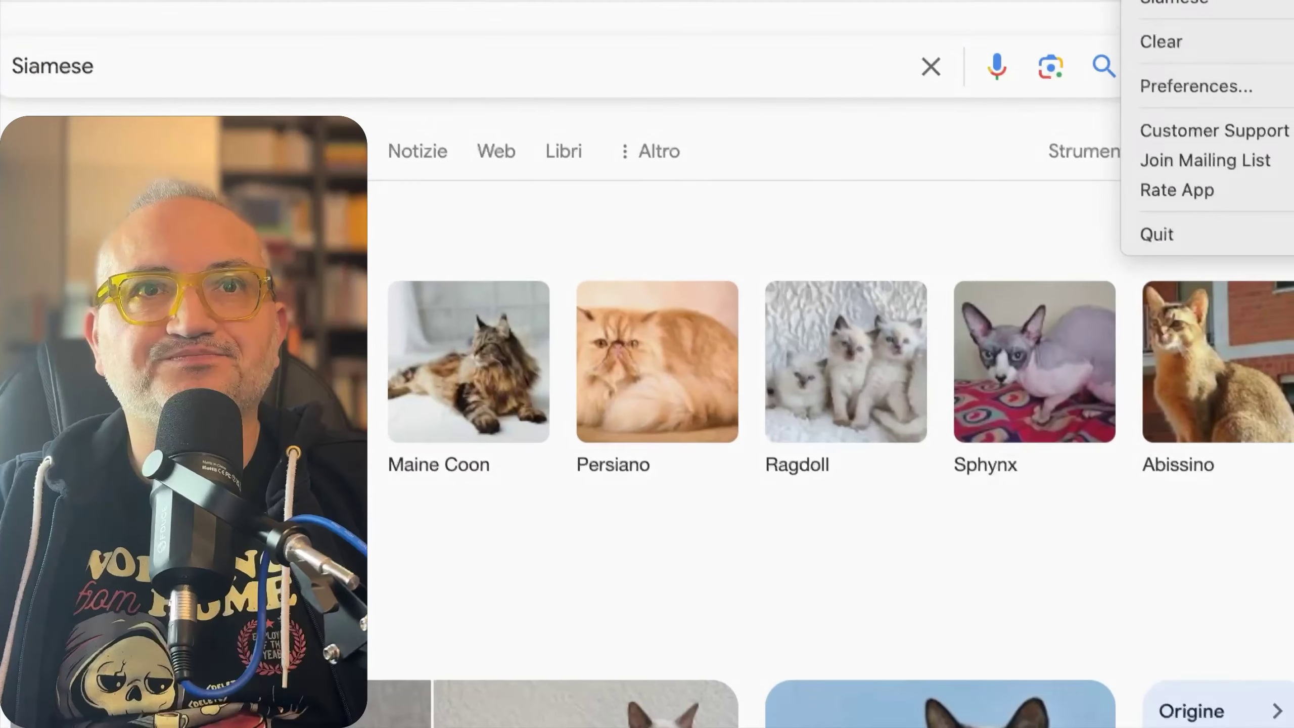
{"action": "left_click", "coordinate": [774, 102]}
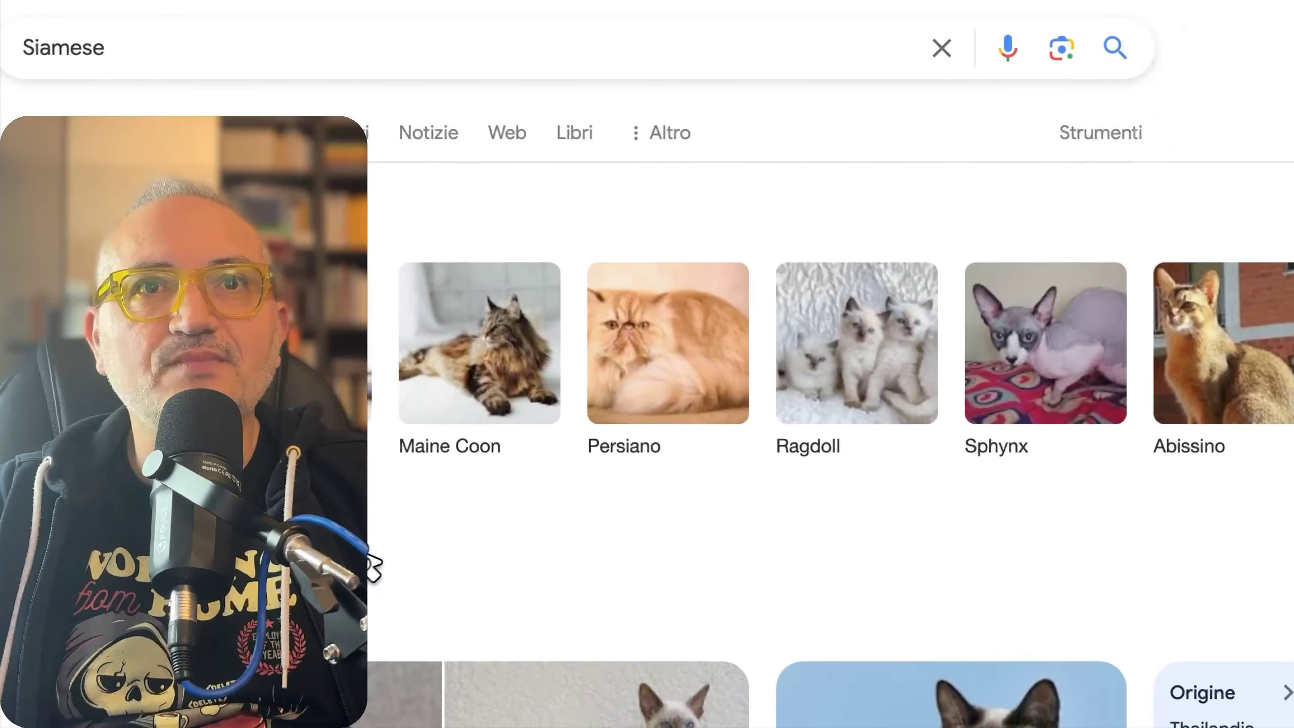
- Copy the heading "Persiano" from the Persiano breed's results page and check the clips in the CopyClip history
{"action": "scroll", "coordinate": [624, 459], "scroll_direction": "right", "scroll_amount": 2}
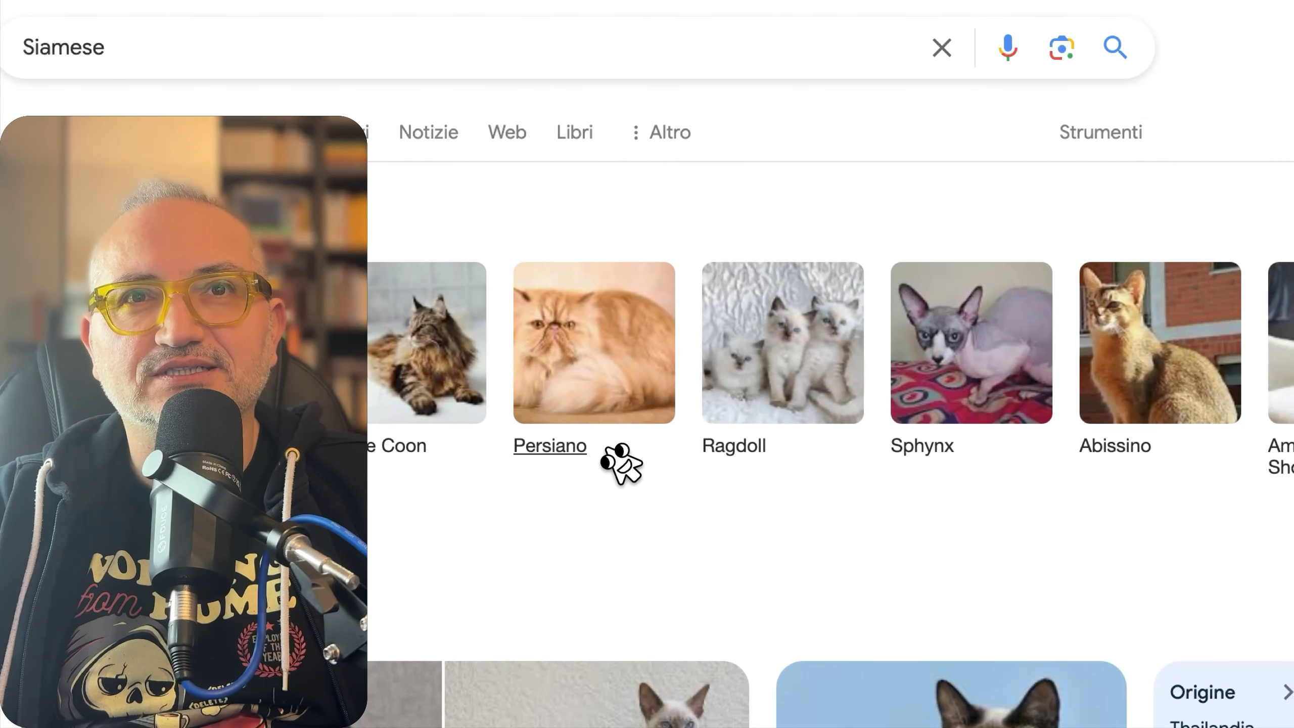
{"action": "left_click", "coordinate": [560, 448]}
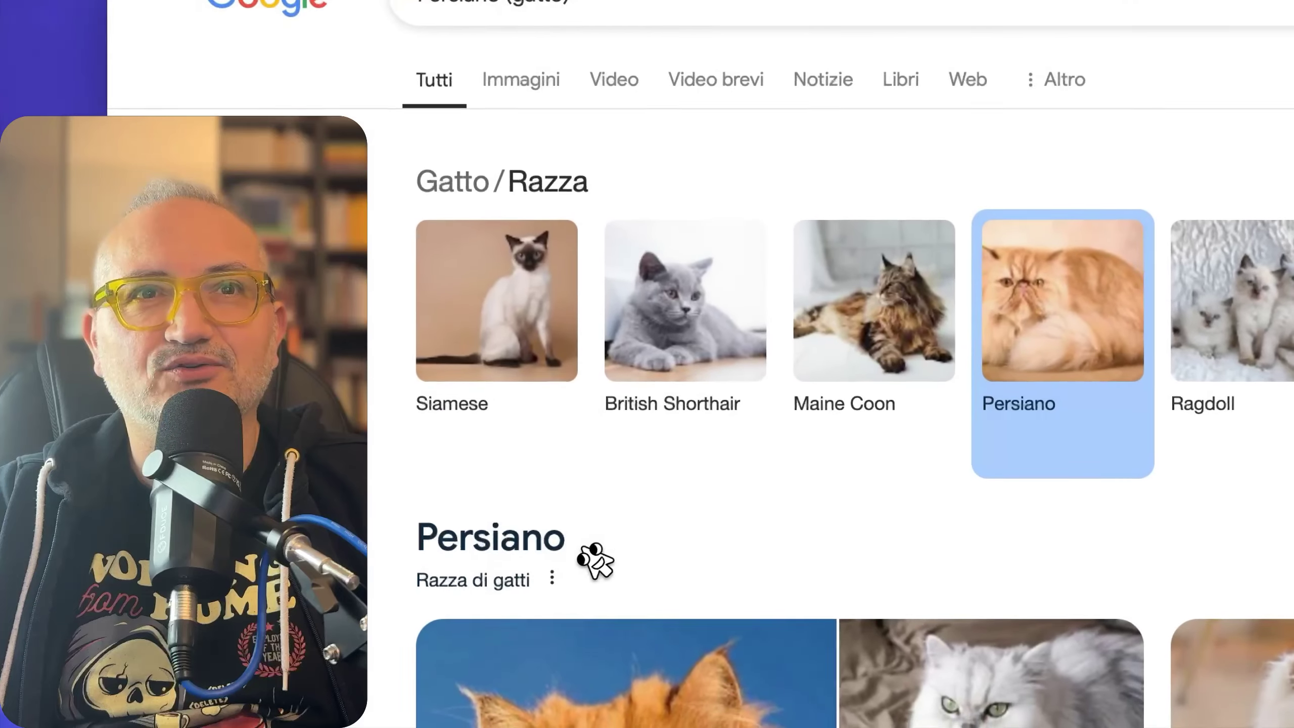
{"action": "left_click_drag", "start_coordinate": [594, 561], "coordinate": [419, 555]}
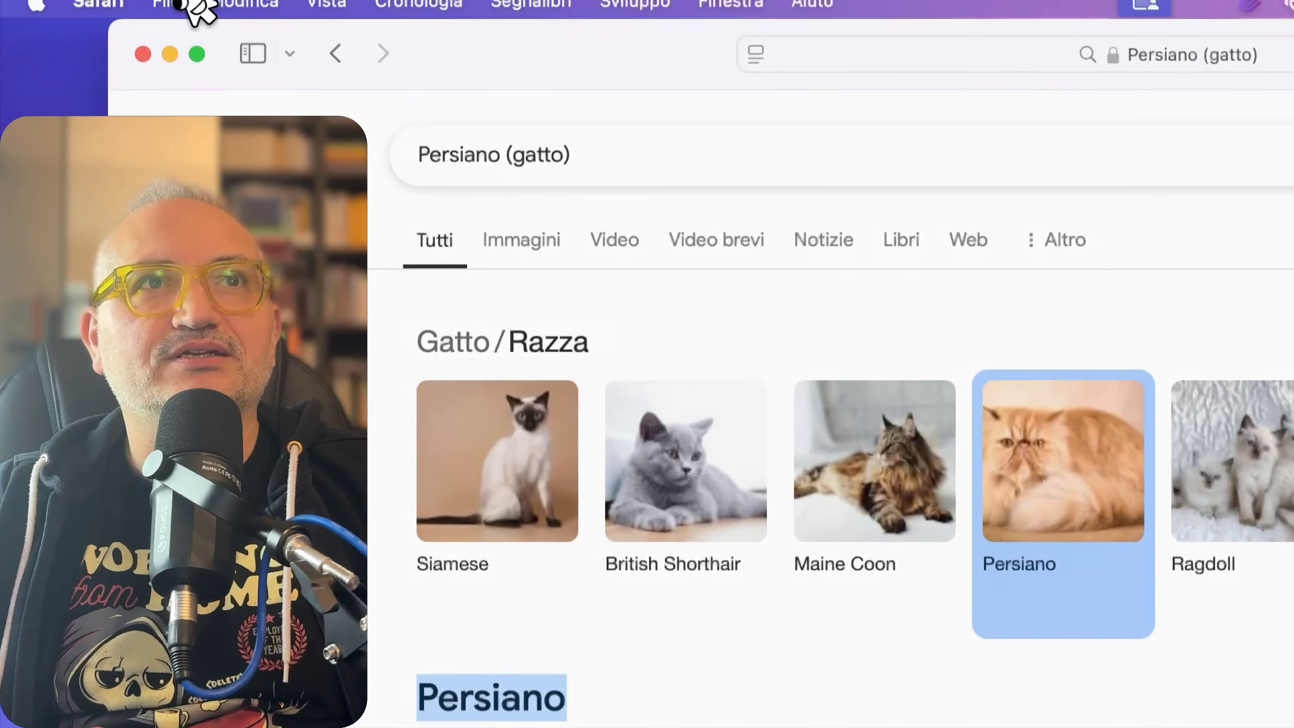
{"action": "left_click", "coordinate": [245, 5]}
{"action": "left_click", "coordinate": [316, 161]}
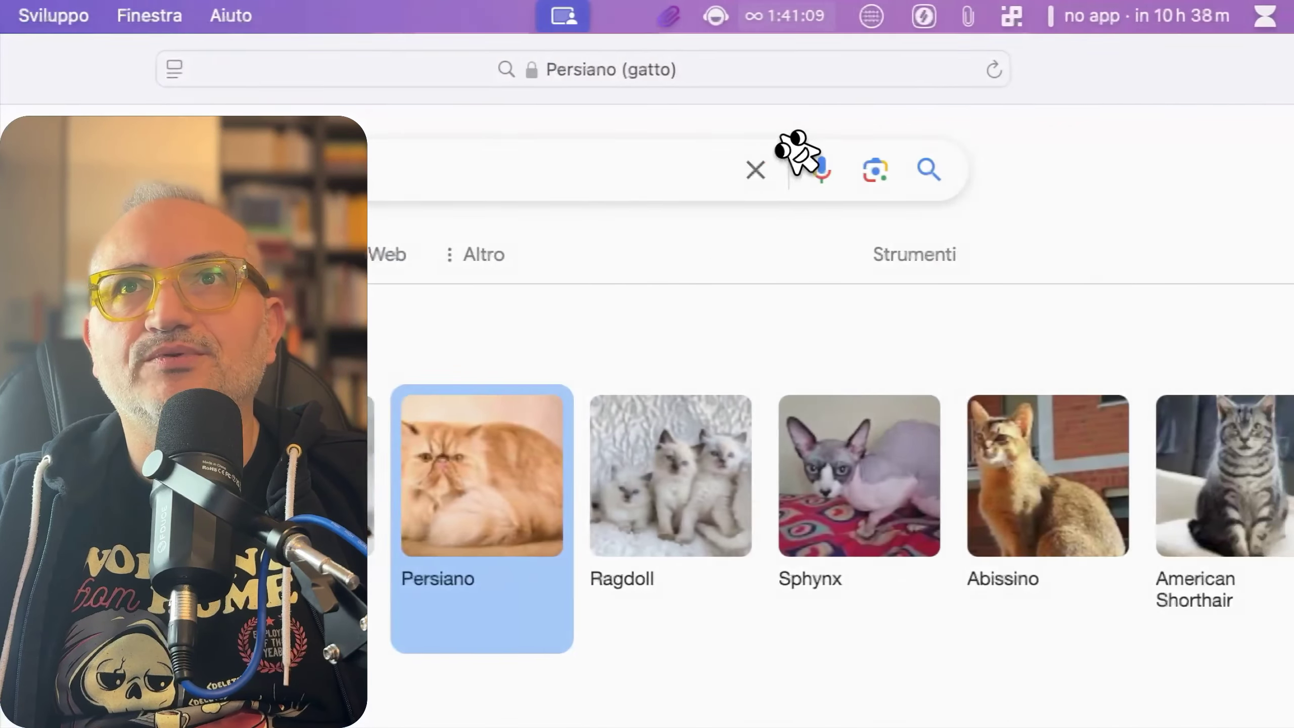
{"action": "left_click", "coordinate": [968, 16]}
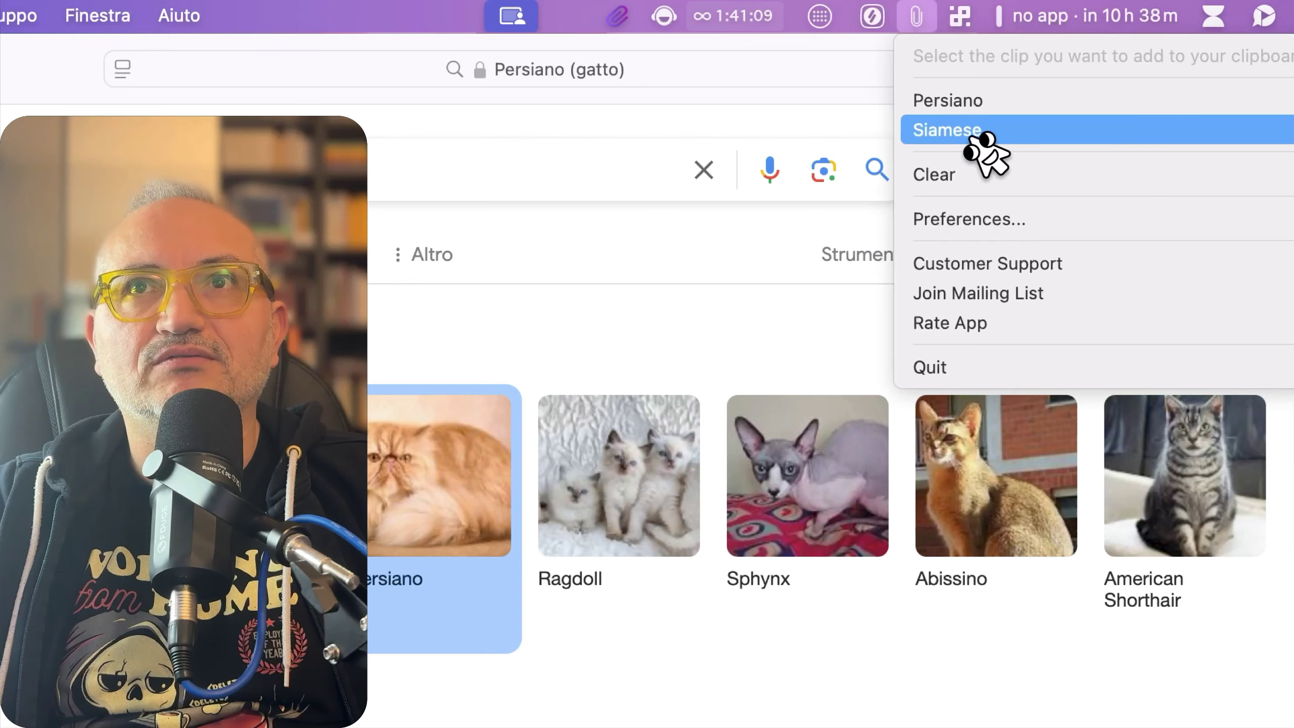
{"action": "left_click", "coordinate": [286, 379]}
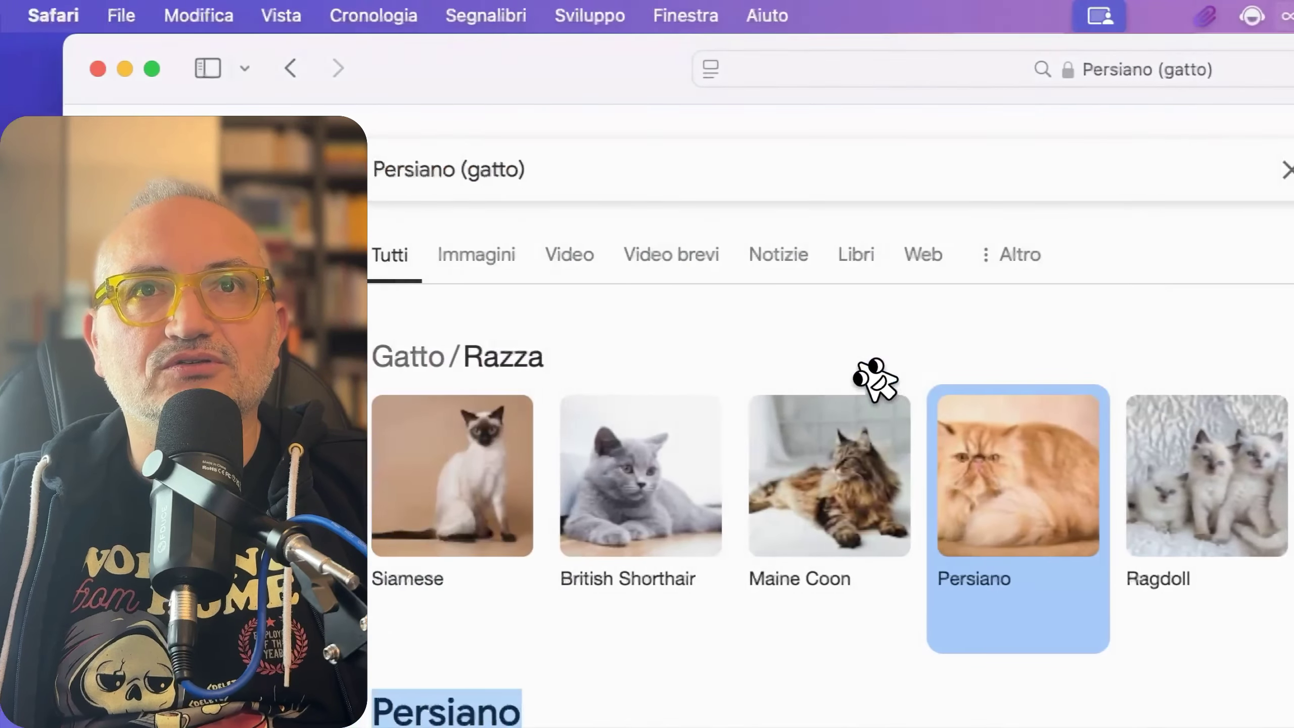
- Replace the whole query in the Google search box with the copied text "Persiano" by pasting it
{"action": "left_click", "coordinate": [592, 176]}
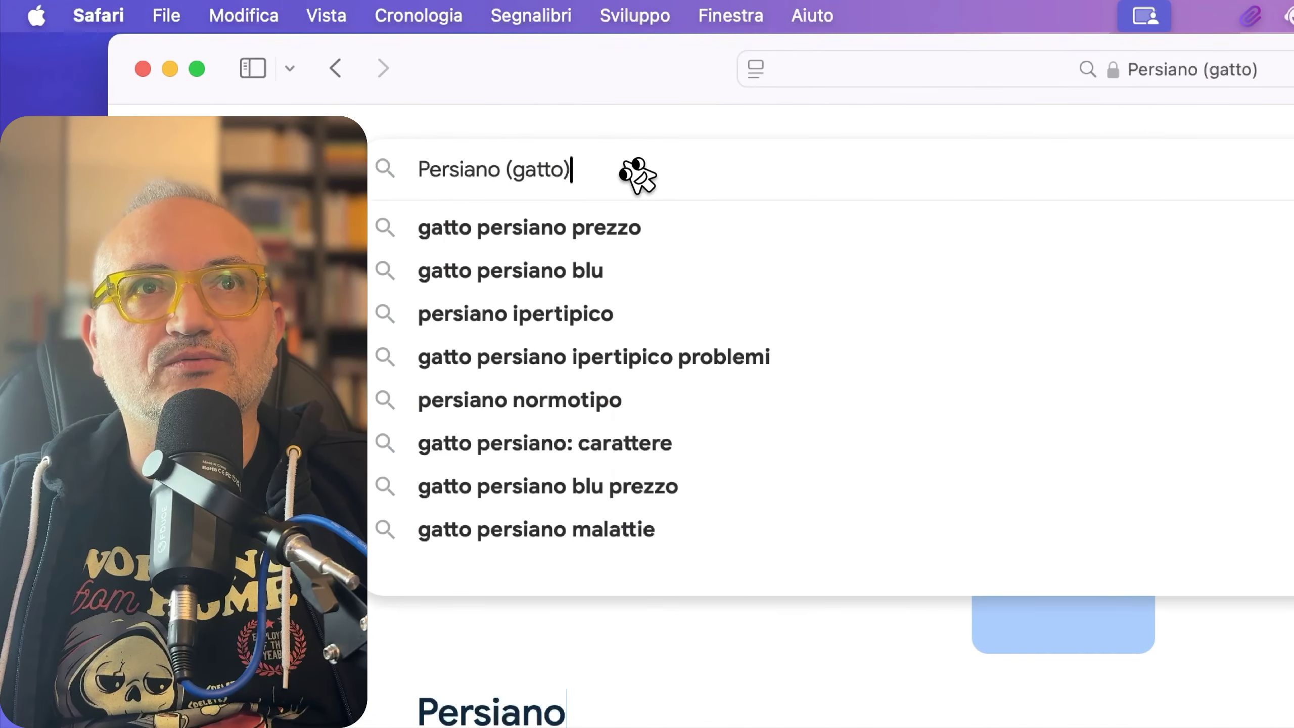
{"action": "right_click", "coordinate": [637, 176]}
{"action": "left_click", "coordinate": [592, 178]}
{"action": "triple_click", "coordinate": [592, 178]}
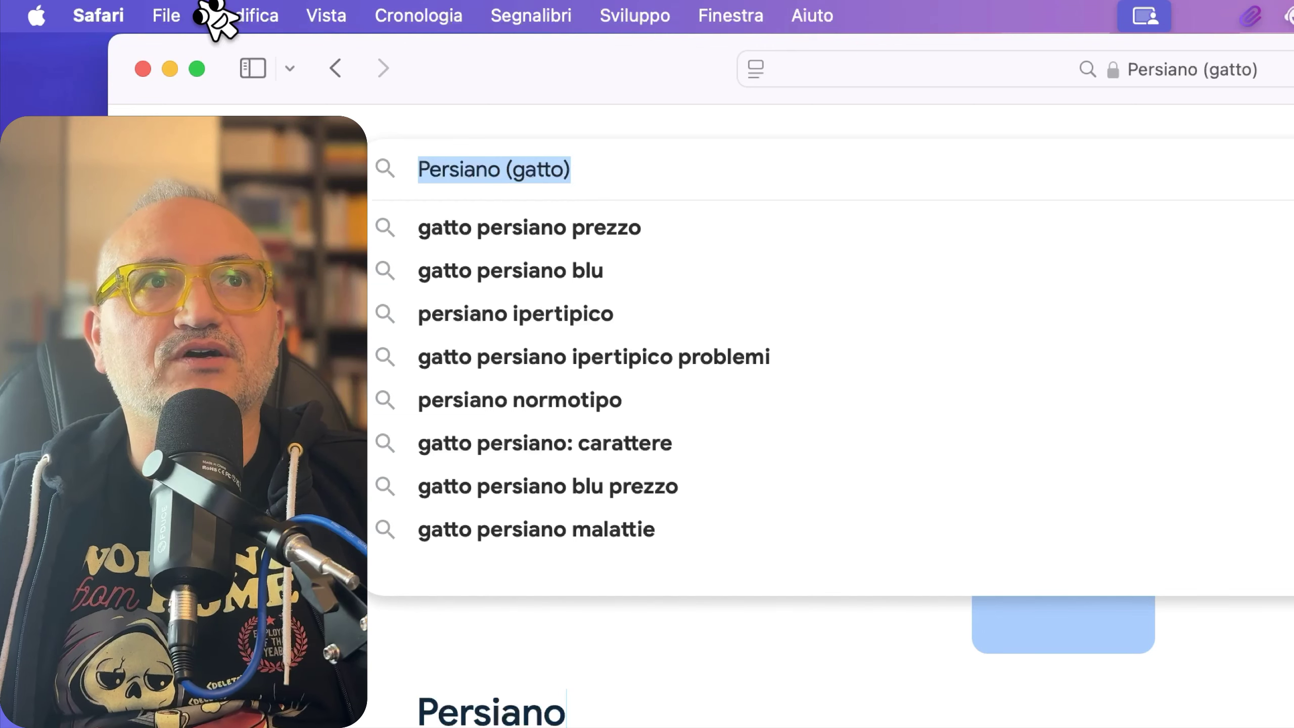
{"action": "left_click", "coordinate": [244, 15]}
{"action": "left_click", "coordinate": [326, 185]}
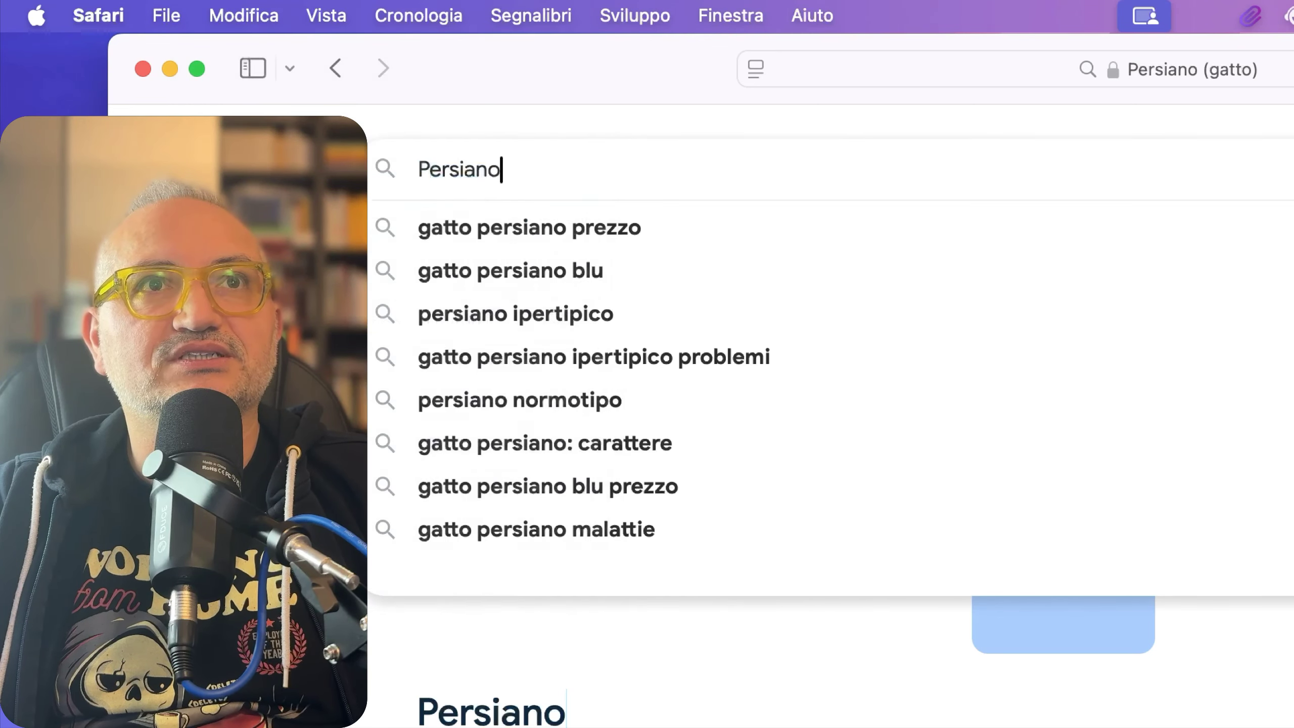
- Replace "Persiano" in the Google search box with the clip "Siamese" picked from the CopyClip history
{"action": "triple_click", "coordinate": [619, 183]}
{"action": "left_click", "coordinate": [1249, 16]}
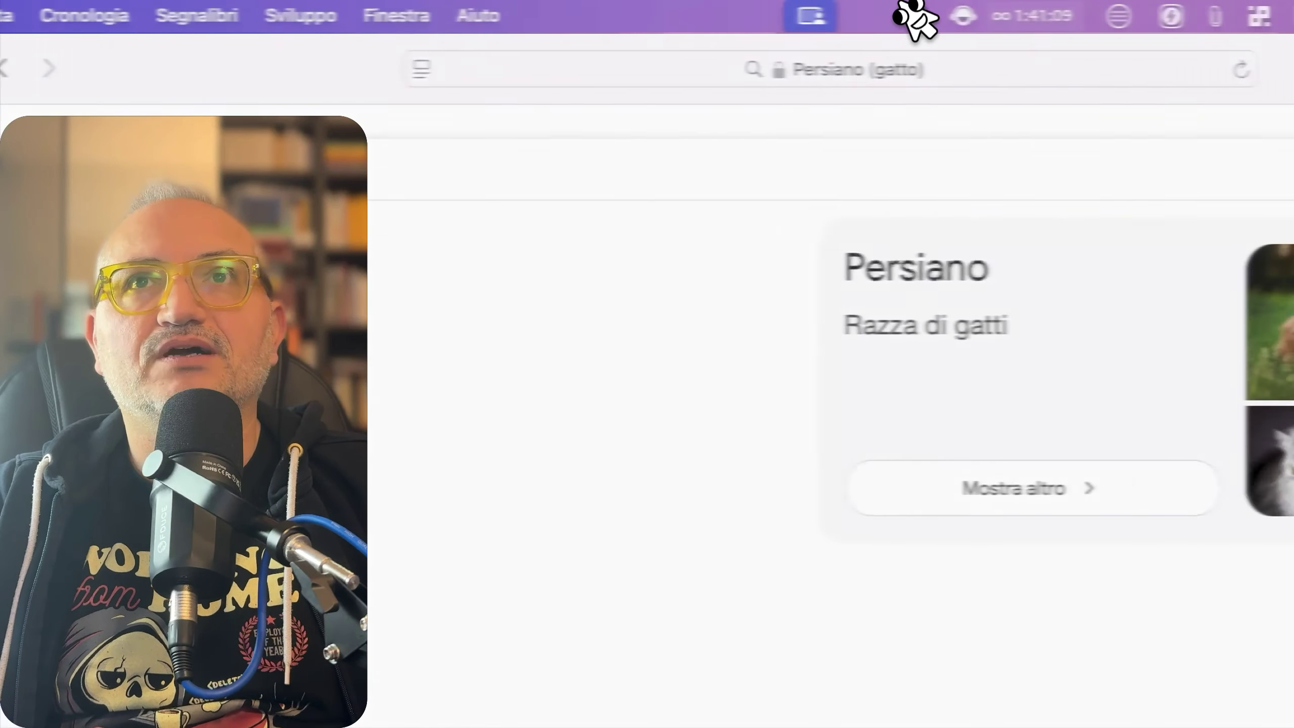
{"action": "left_click", "coordinate": [1215, 16]}
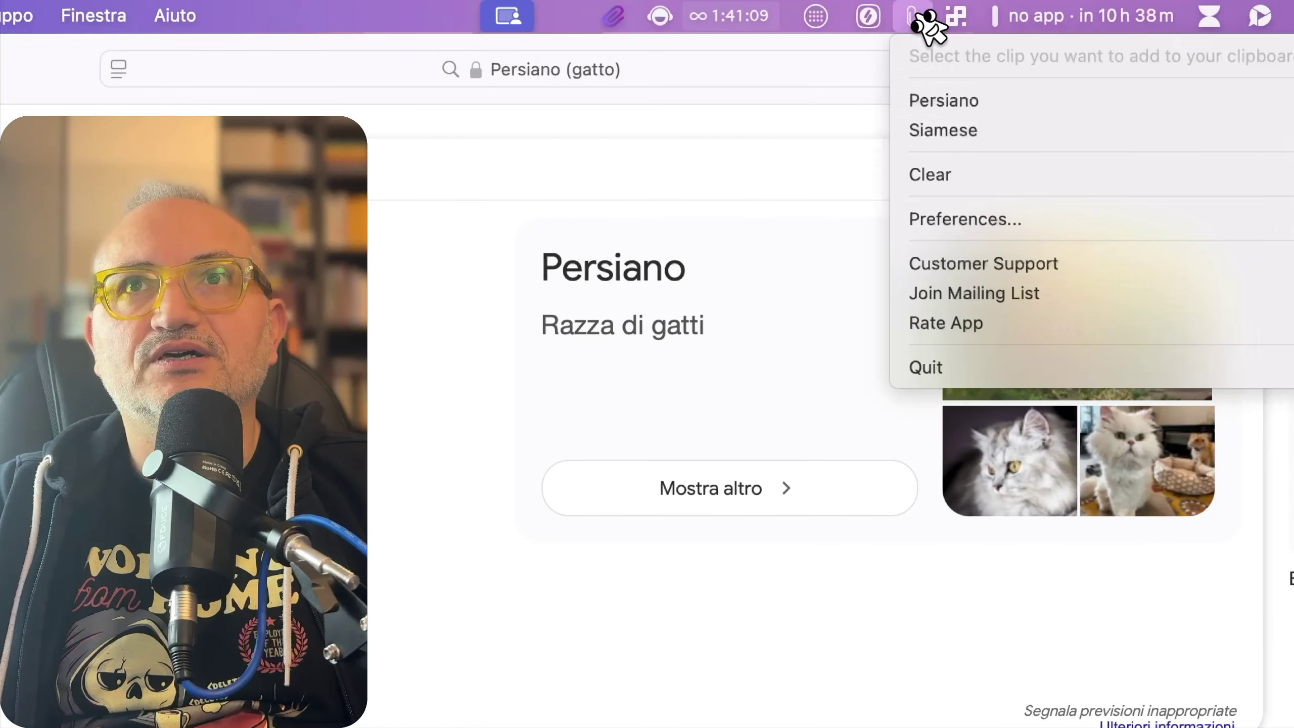
{"action": "left_click", "coordinate": [975, 134]}
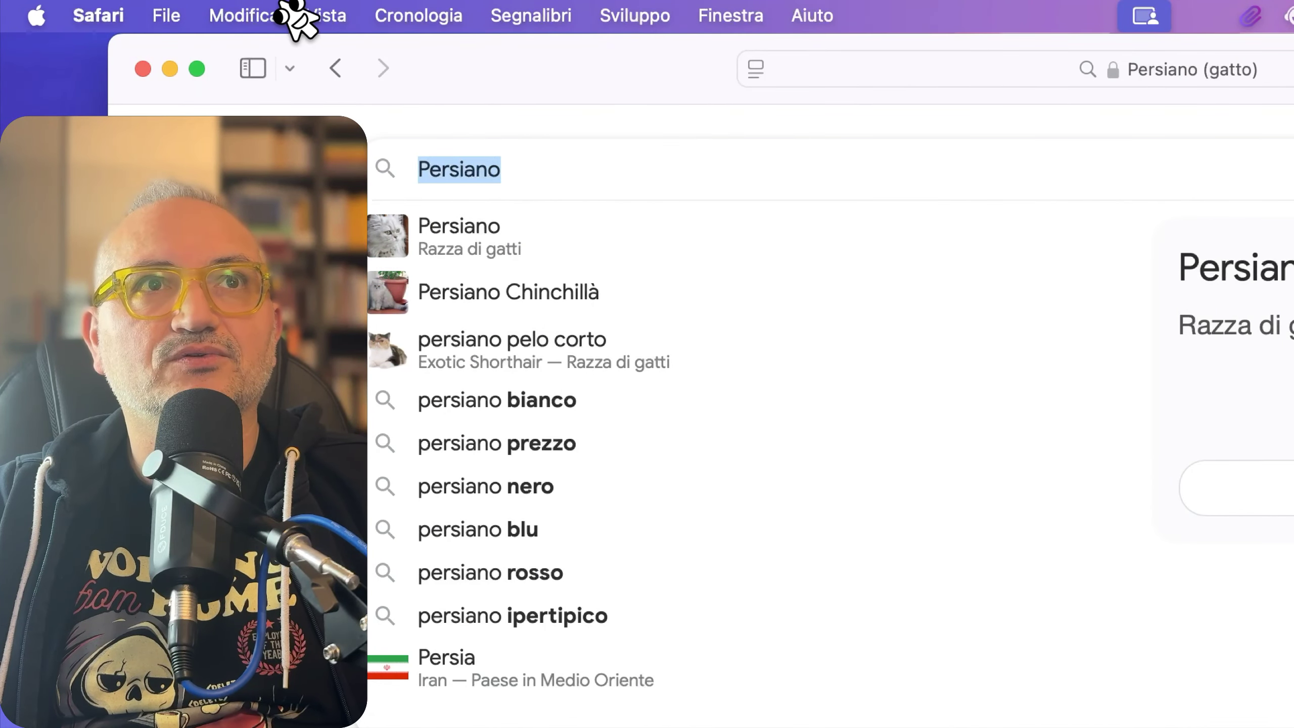
{"action": "left_click", "coordinate": [287, 16]}
{"action": "left_click", "coordinate": [356, 185]}
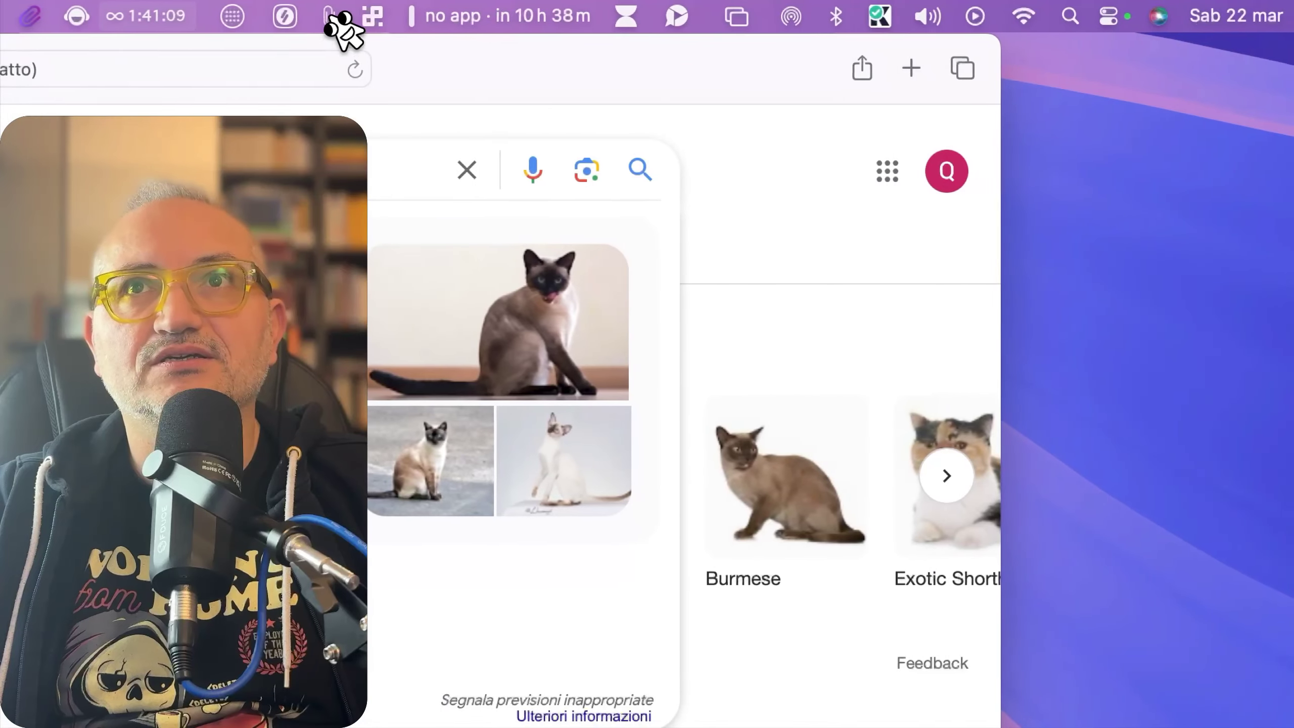
- Review the saved clips and their shortcuts in the CopyClip history and return to the Google search box
{"action": "left_click", "coordinate": [329, 17]}
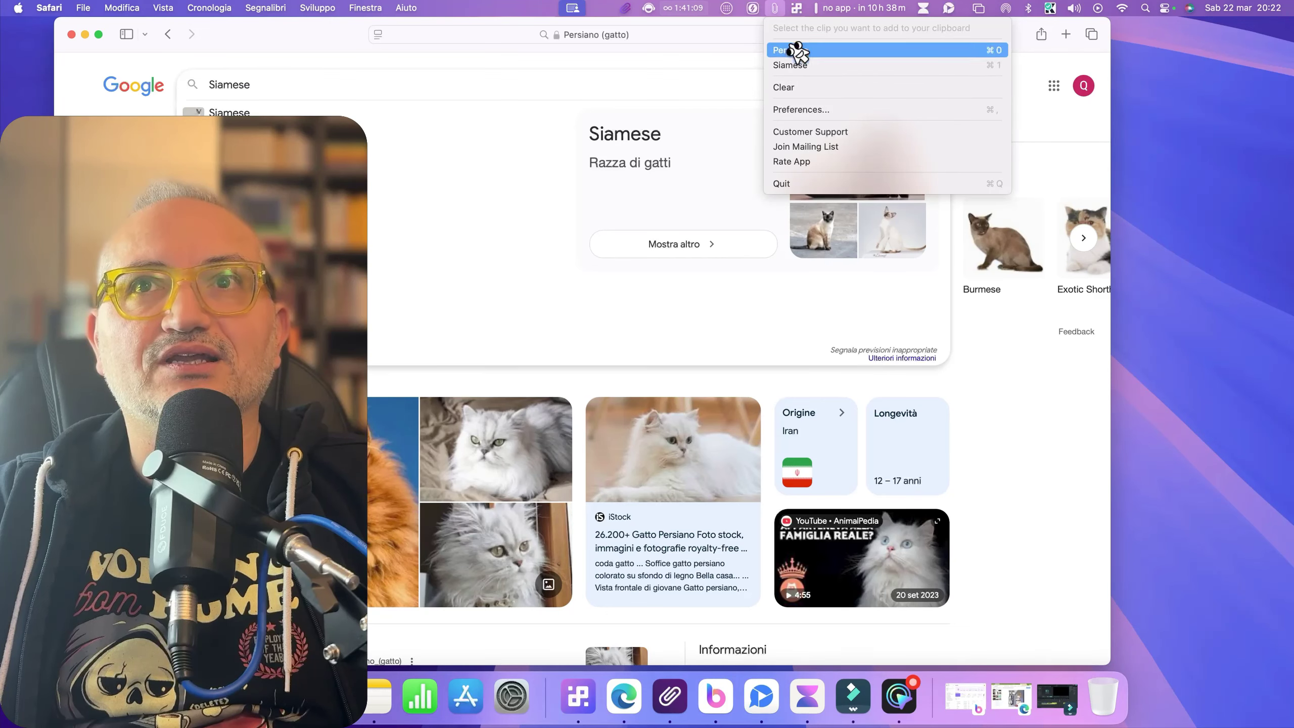
{"action": "left_click", "coordinate": [497, 87]}
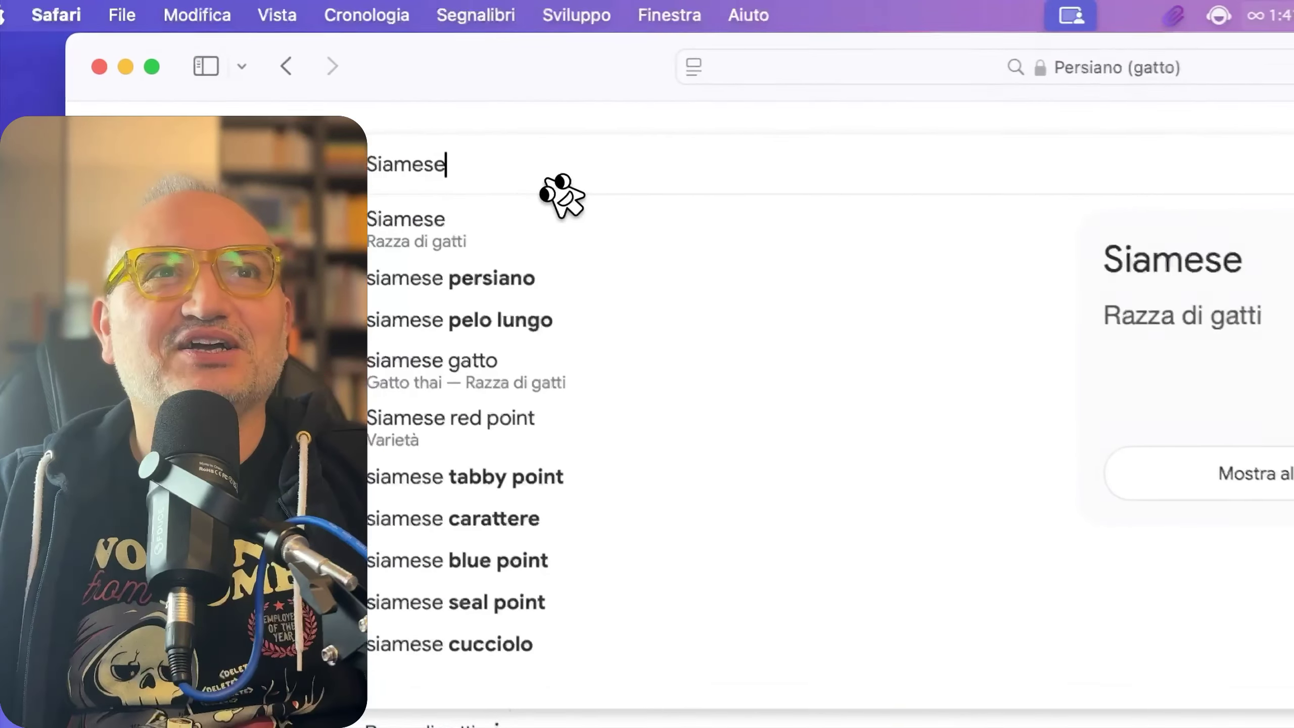
{"action": "key", "text": "Return"}
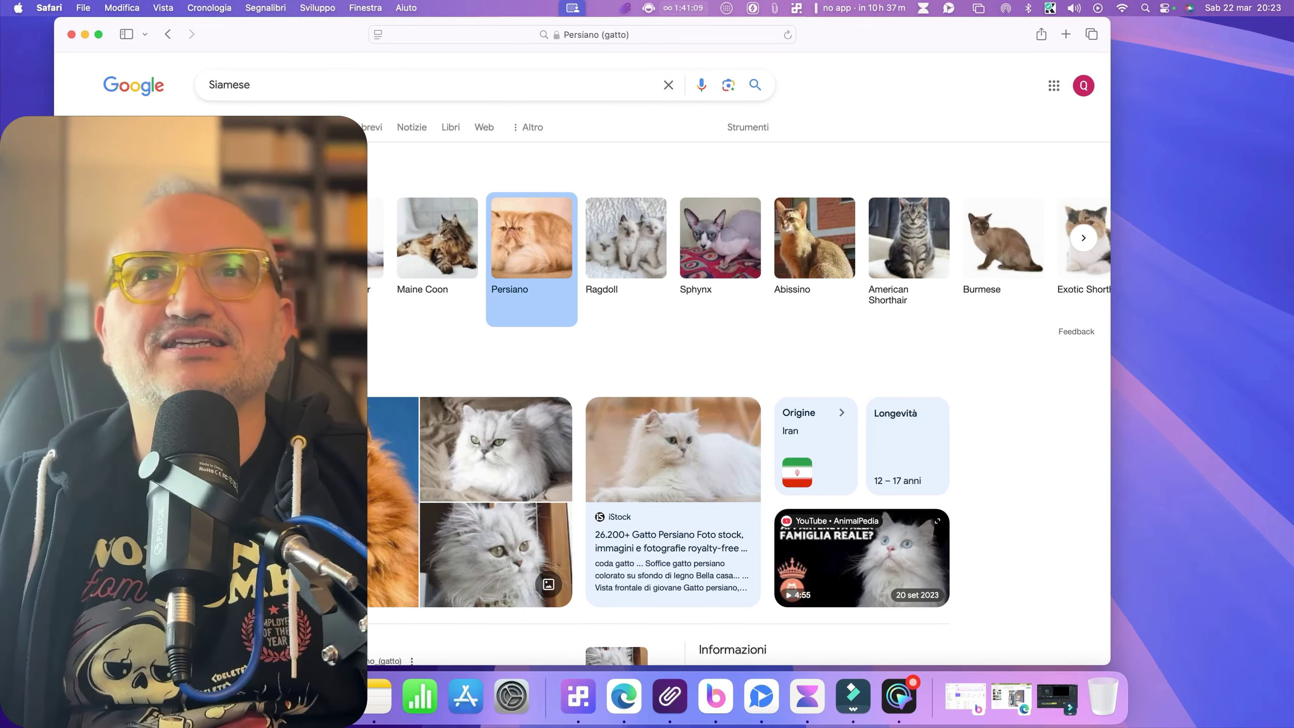
{"action": "left_click", "coordinate": [271, 92]}
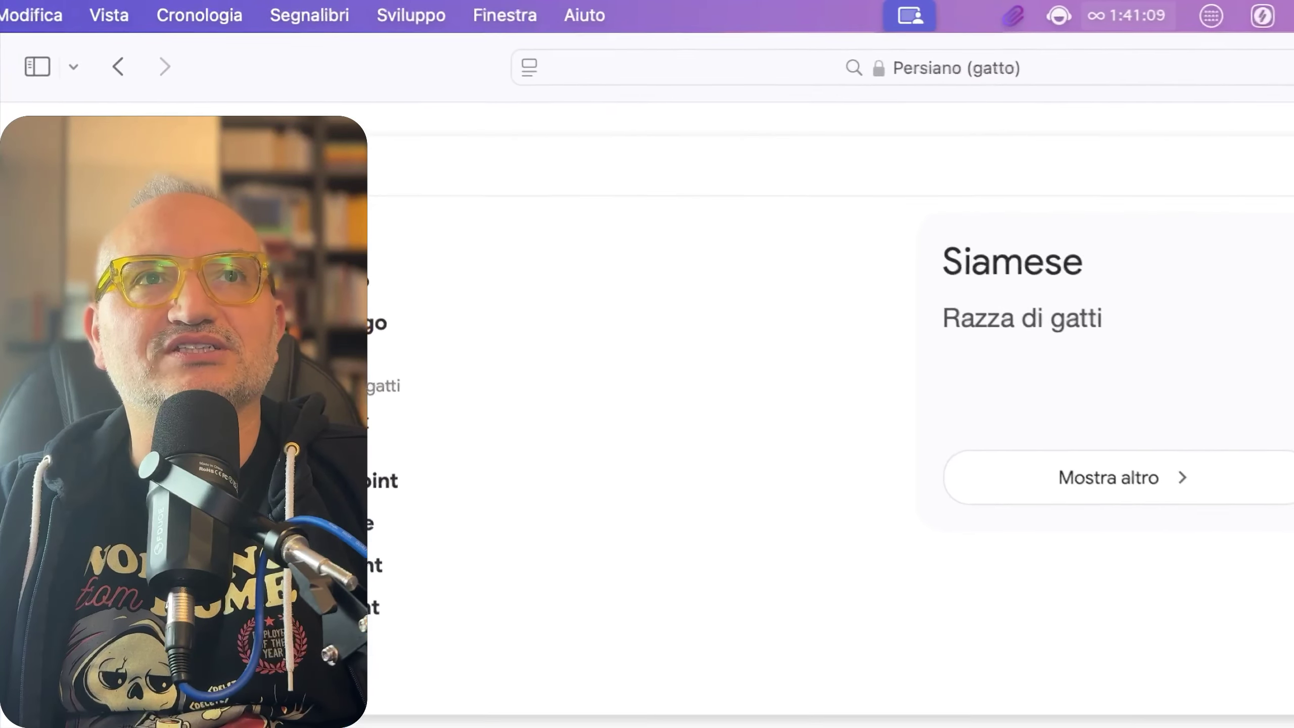
- Open the CopyClip preferences and examine the General settings for remembered and displayed clippings, returning to the browser page
{"action": "left_click", "coordinate": [915, 15]}
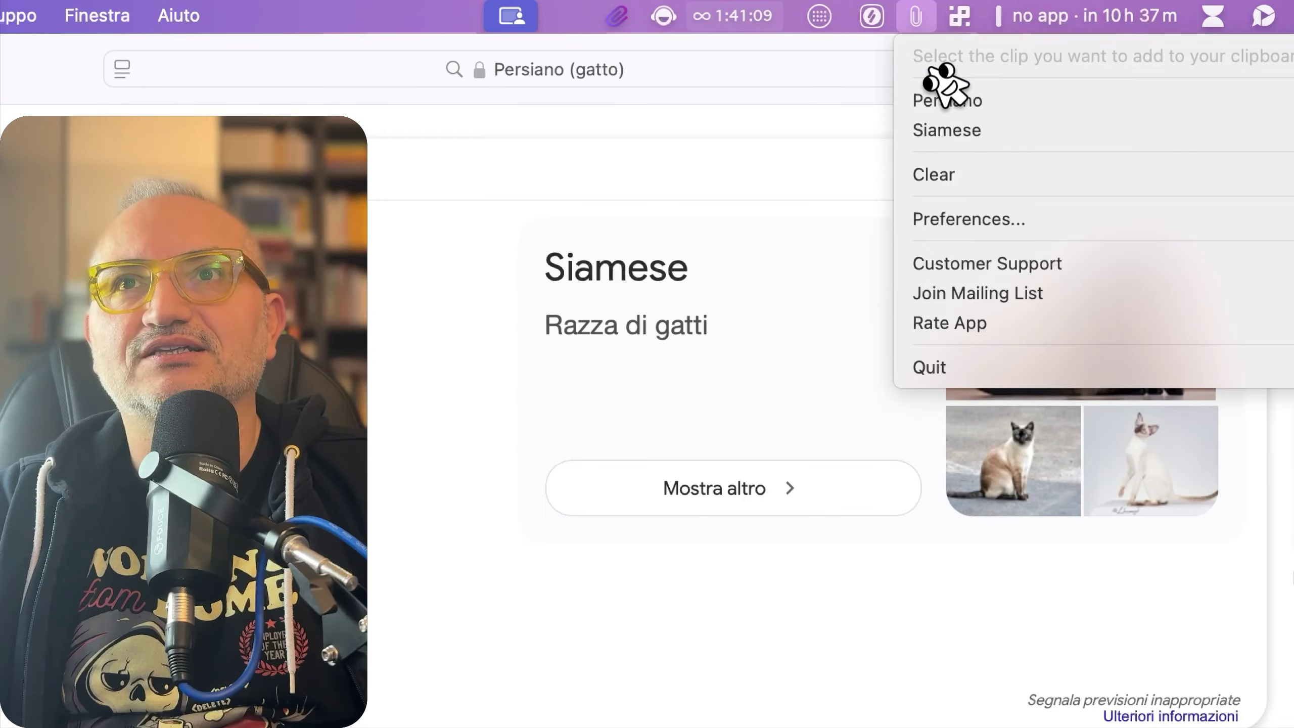
{"action": "left_click", "coordinate": [978, 220]}
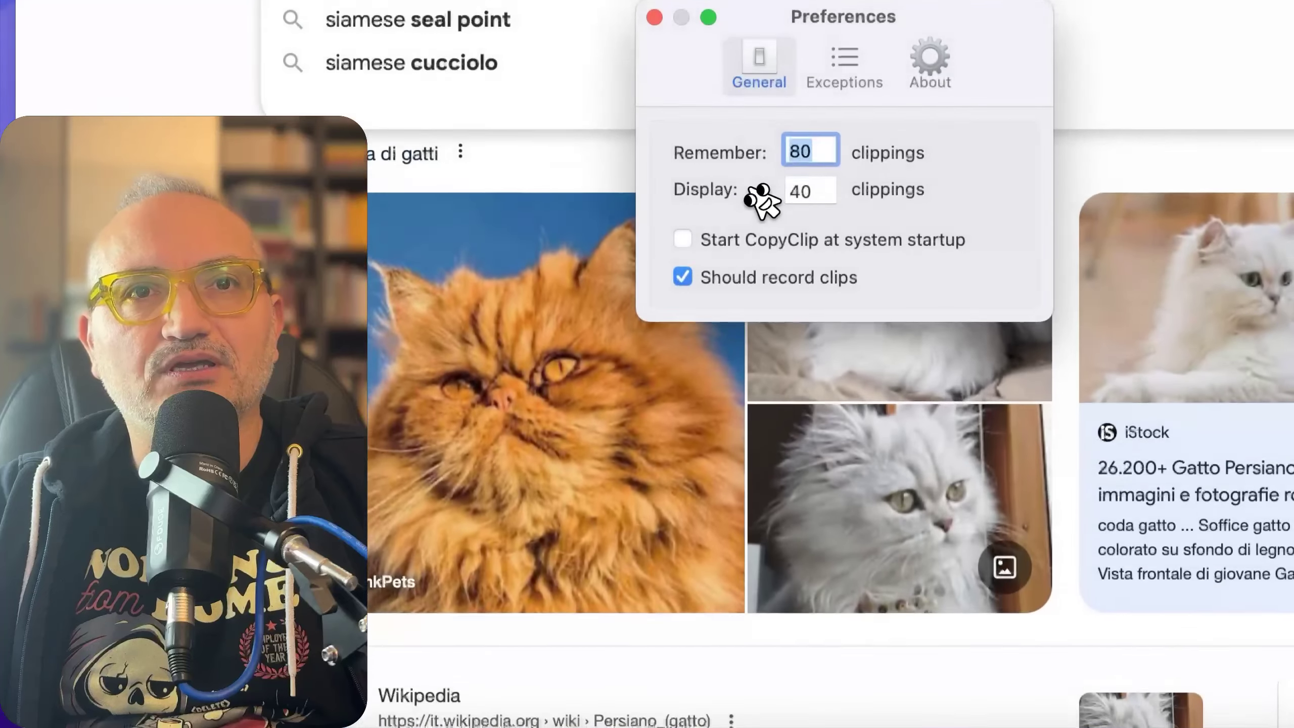
{"action": "left_click", "coordinate": [822, 190]}
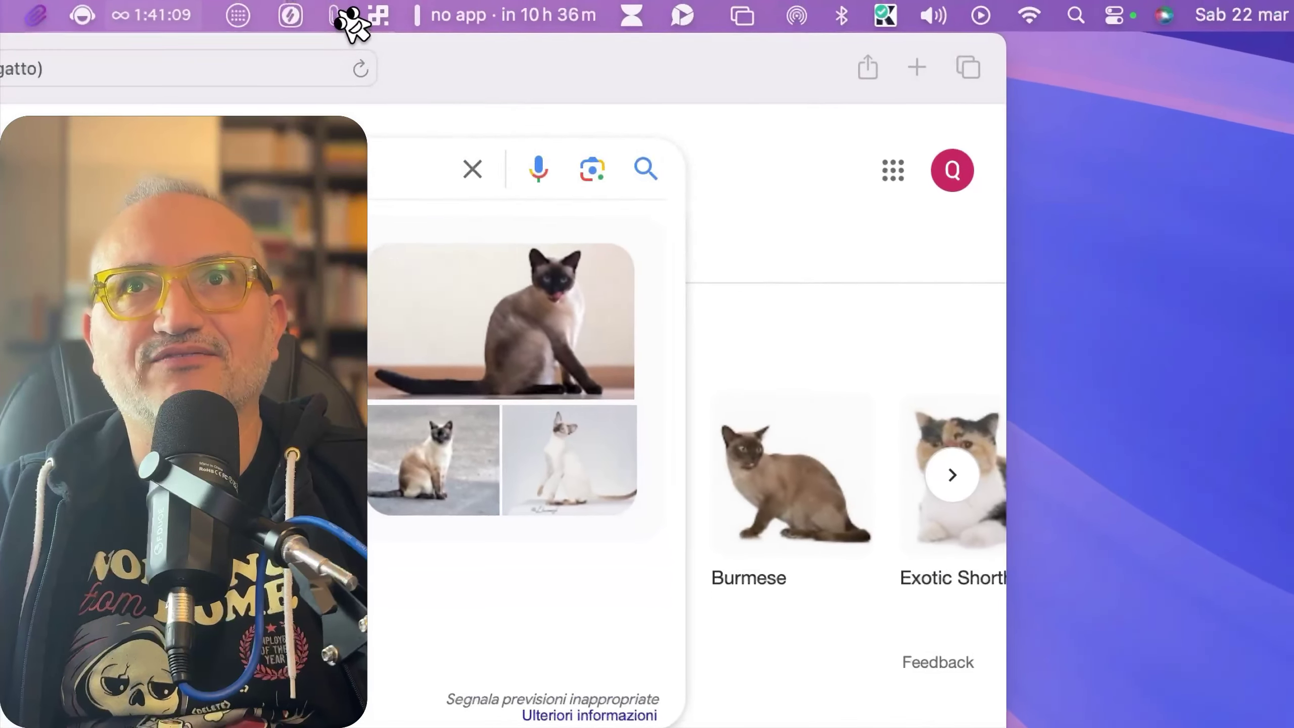
{"action": "left_click", "coordinate": [344, 18]}
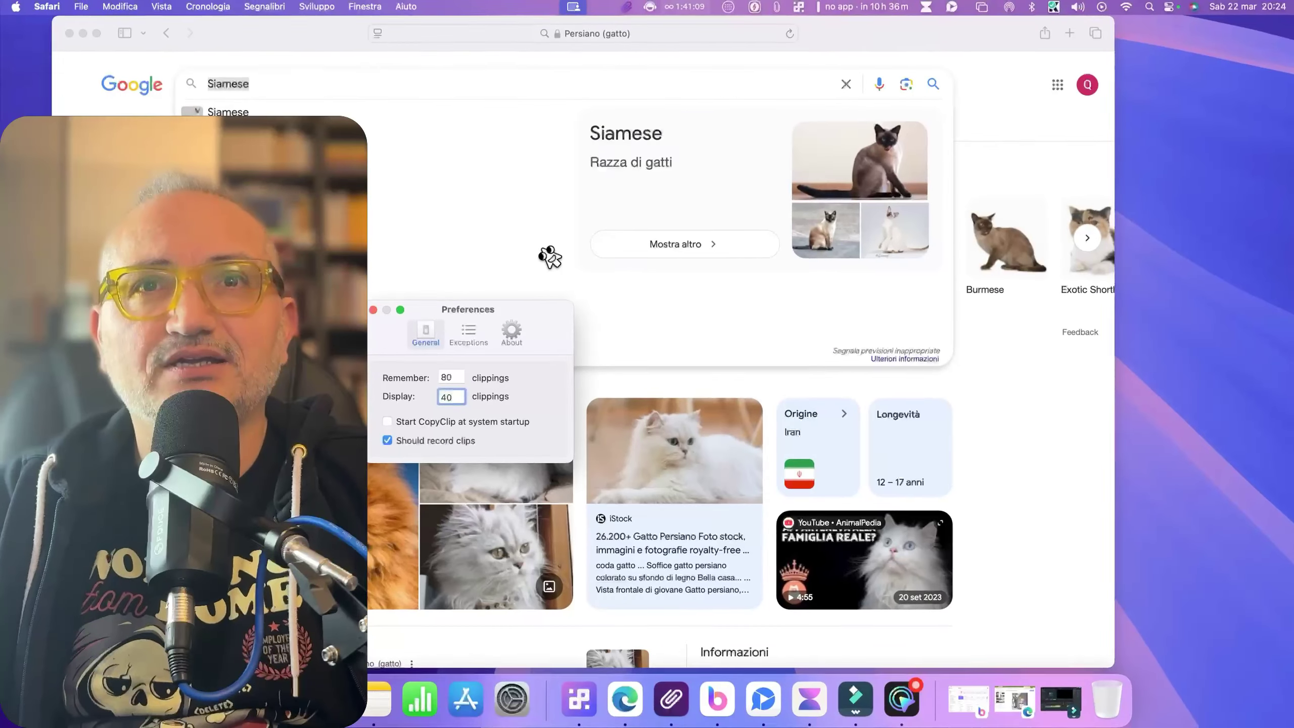
{"action": "left_click", "coordinate": [660, 287]}
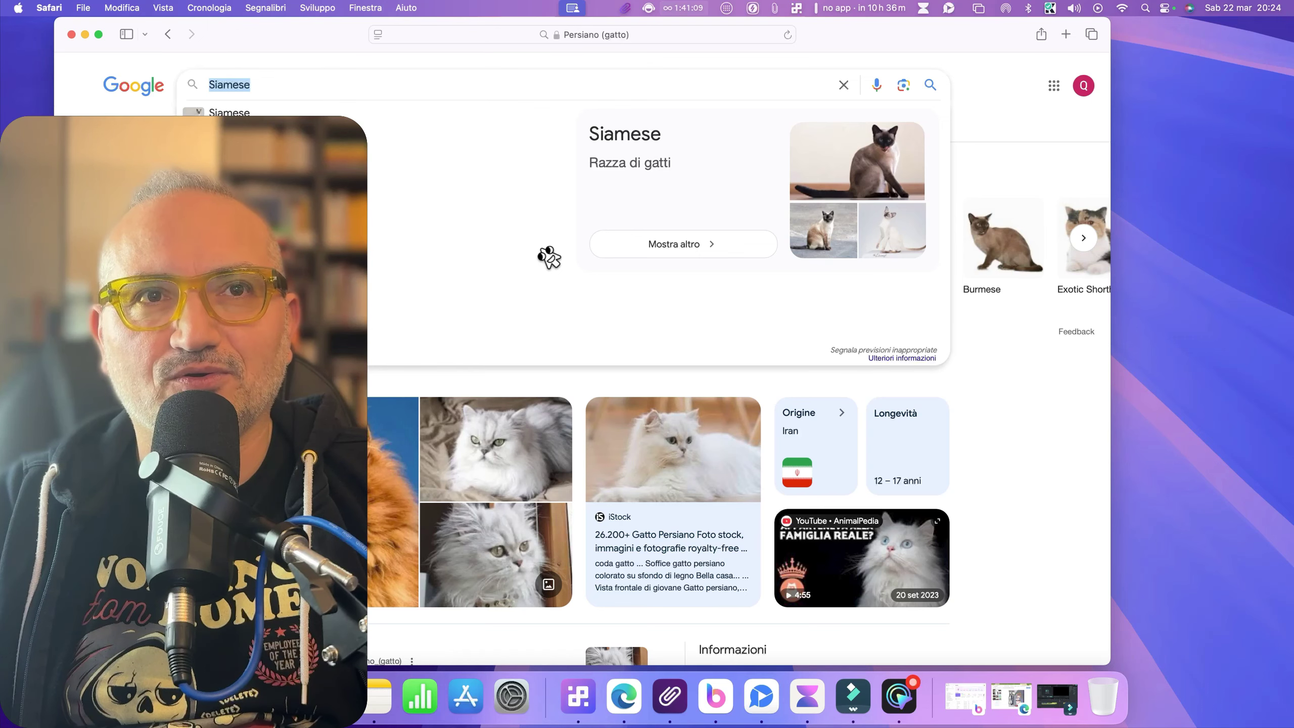
{"action": "left_click", "coordinate": [985, 85]}
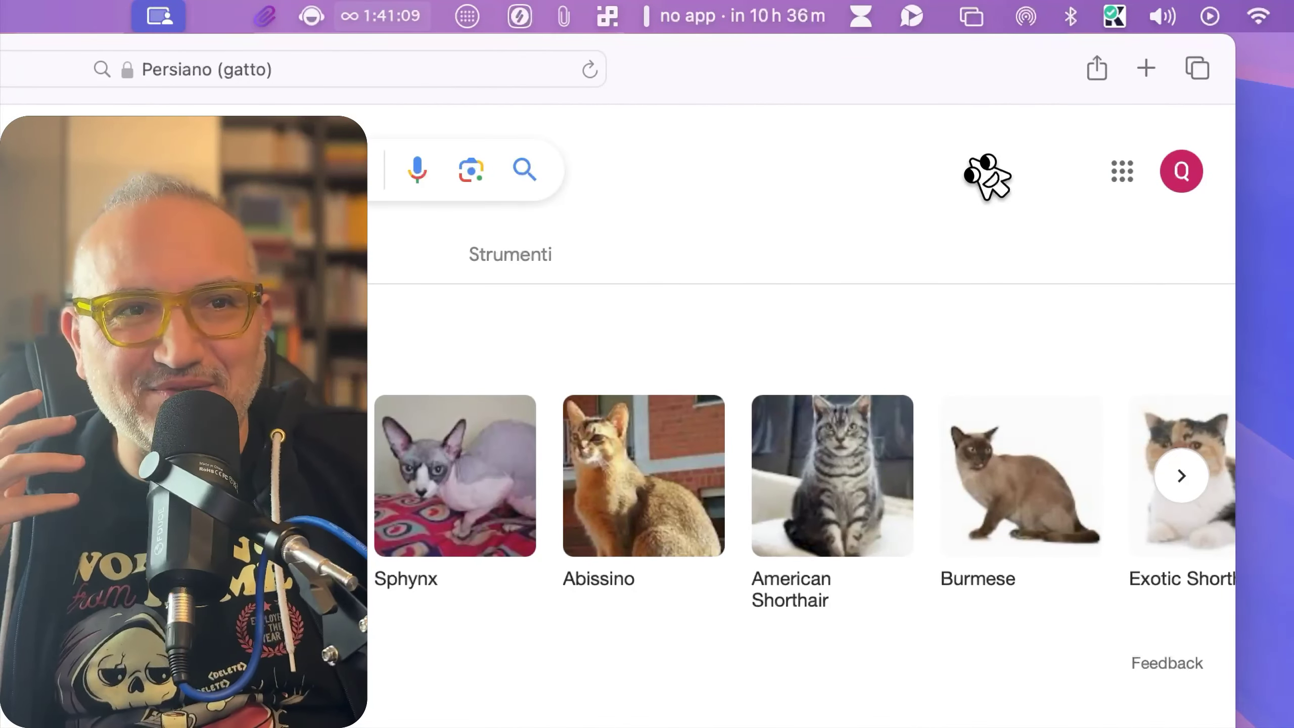
{"action": "scroll", "coordinate": [968, 176], "scroll_direction": "down", "scroll_amount": 1}
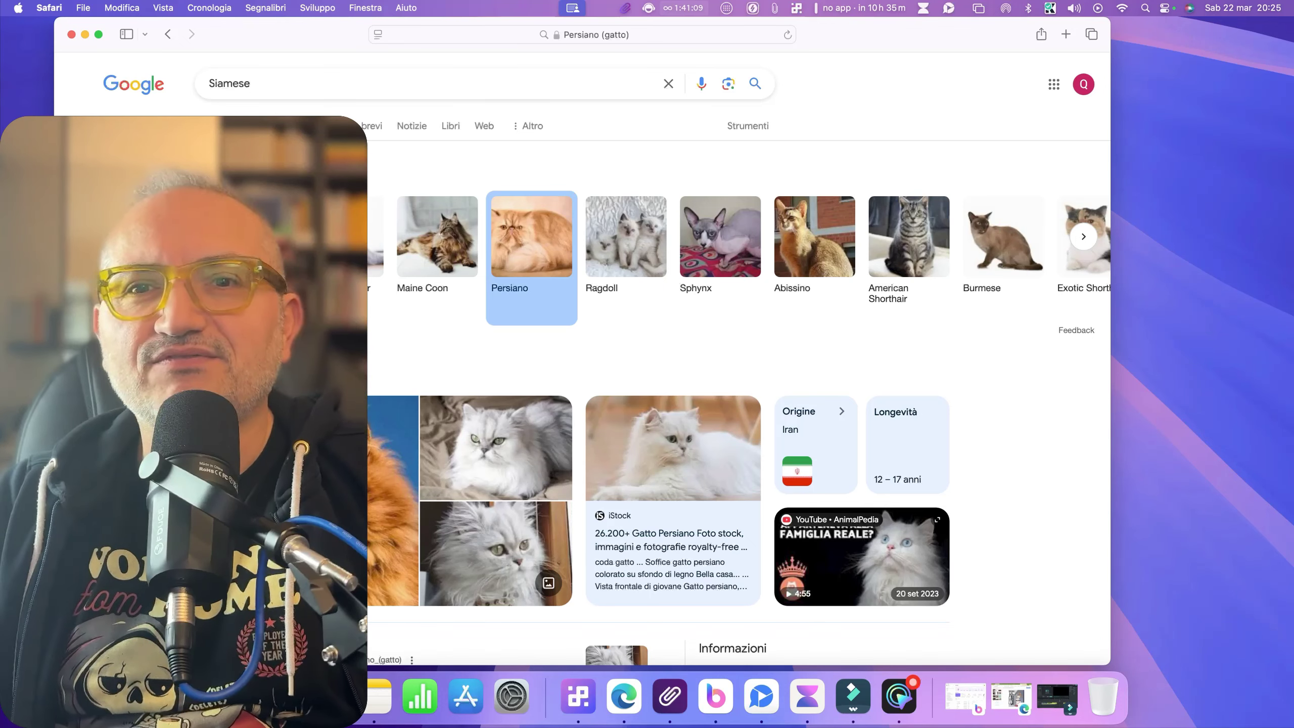
{"action": "scroll", "coordinate": [582, 359], "scroll_direction": "up", "scroll_amount": 1}
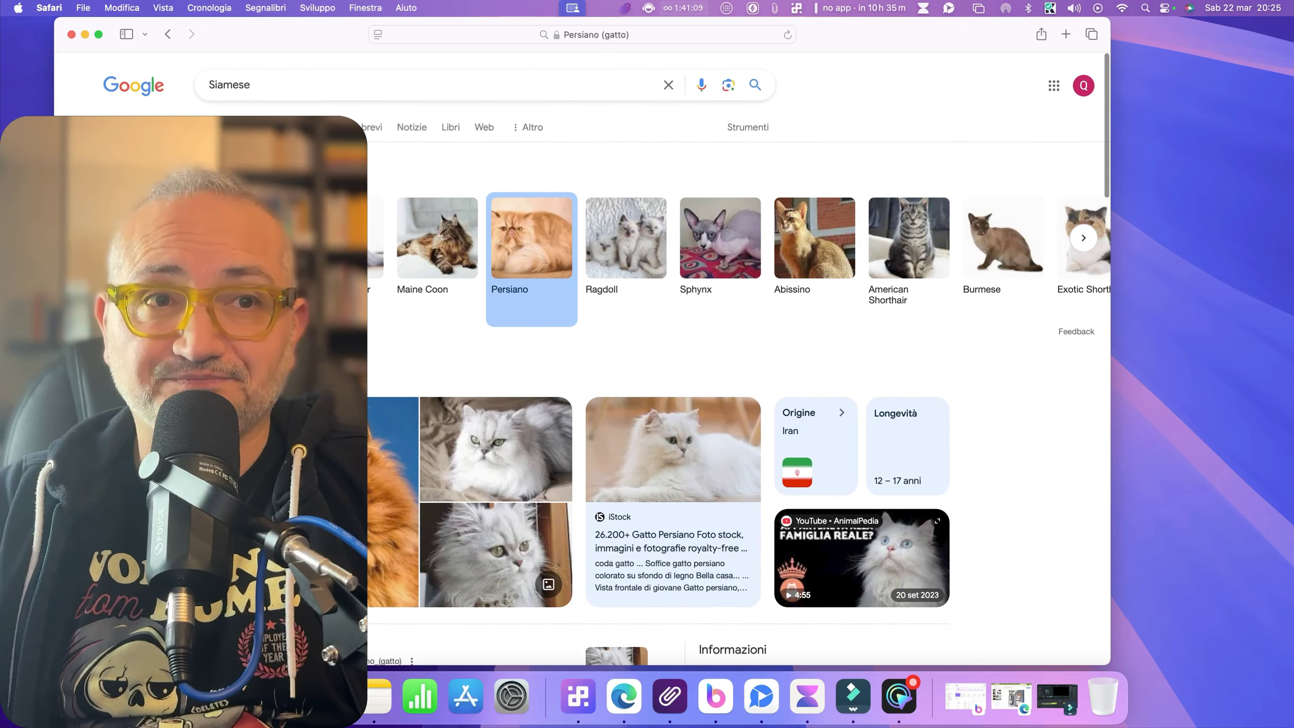
{"action": "scroll", "coordinate": [582, 359], "scroll_direction": "up", "scroll_amount": 1}
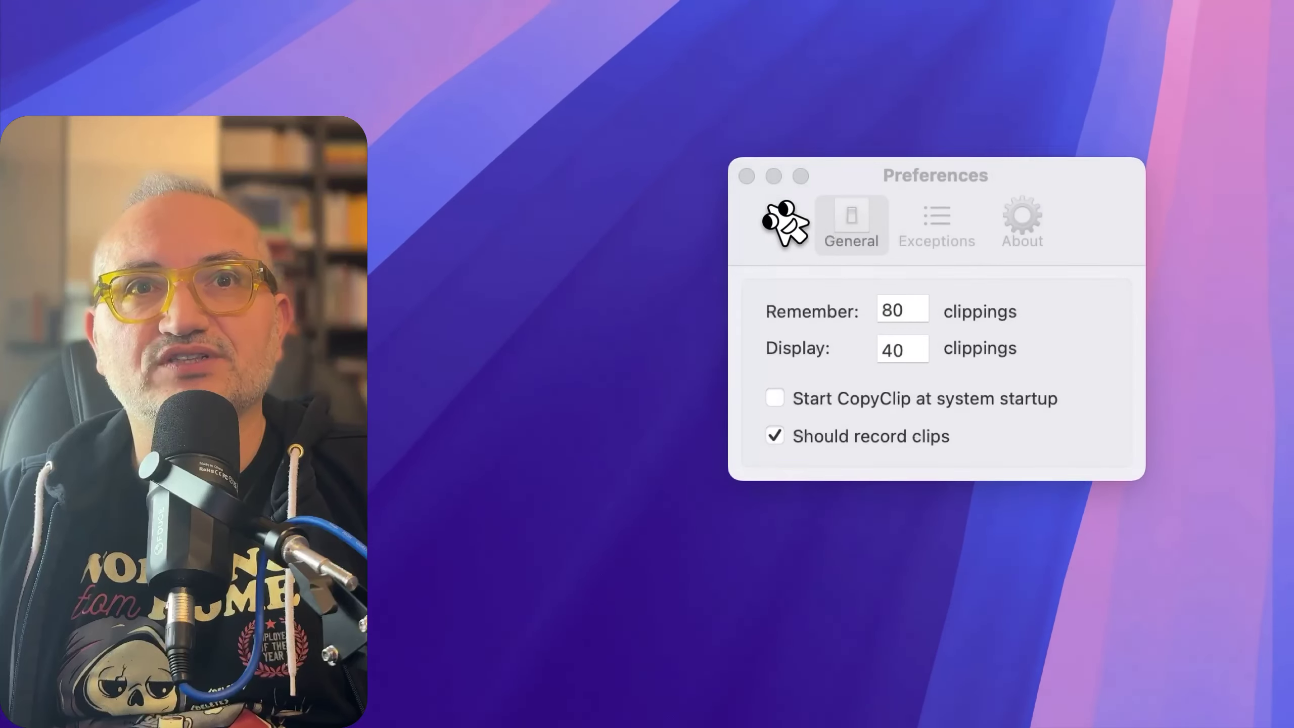
- Close the CopyClip preferences, switch to CopyClipper and look through its Copy History and search field
{"action": "left_click", "coordinate": [747, 176]}
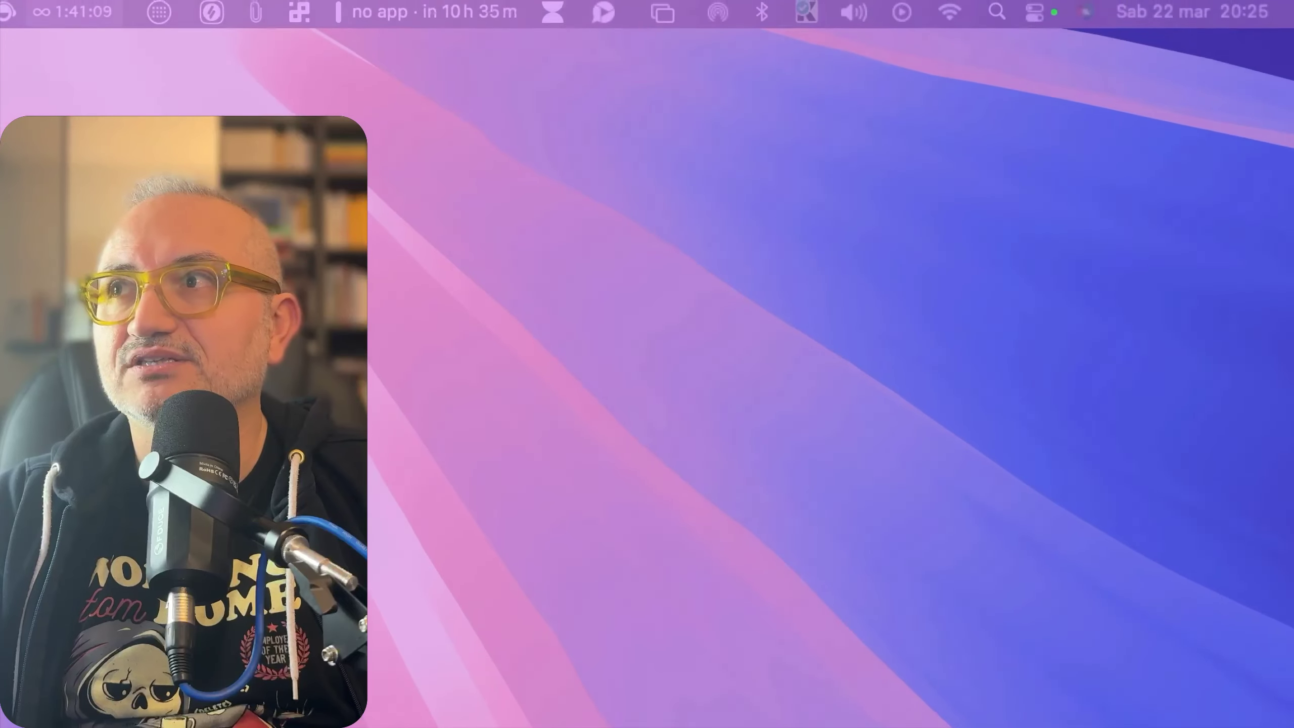
{"action": "left_click_drag", "start_coordinate": [1292, 223], "coordinate": [981, 194]}
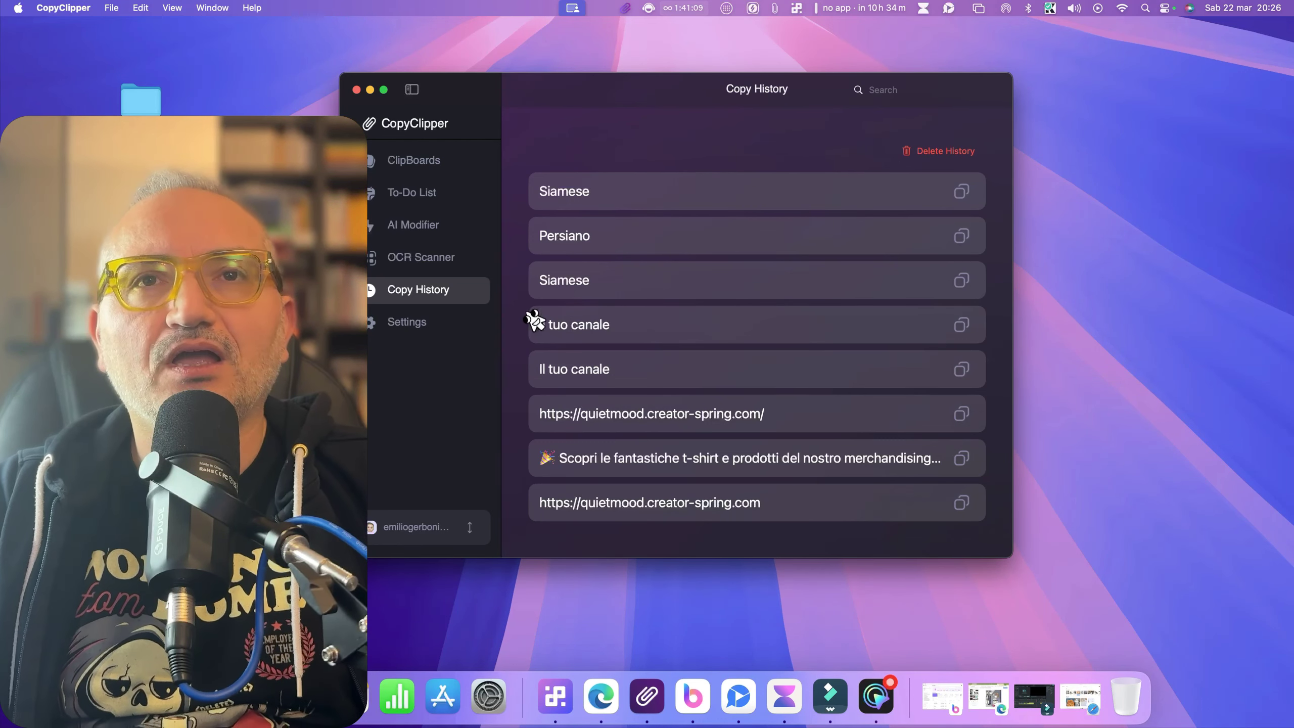
{"action": "left_click", "coordinate": [893, 98]}
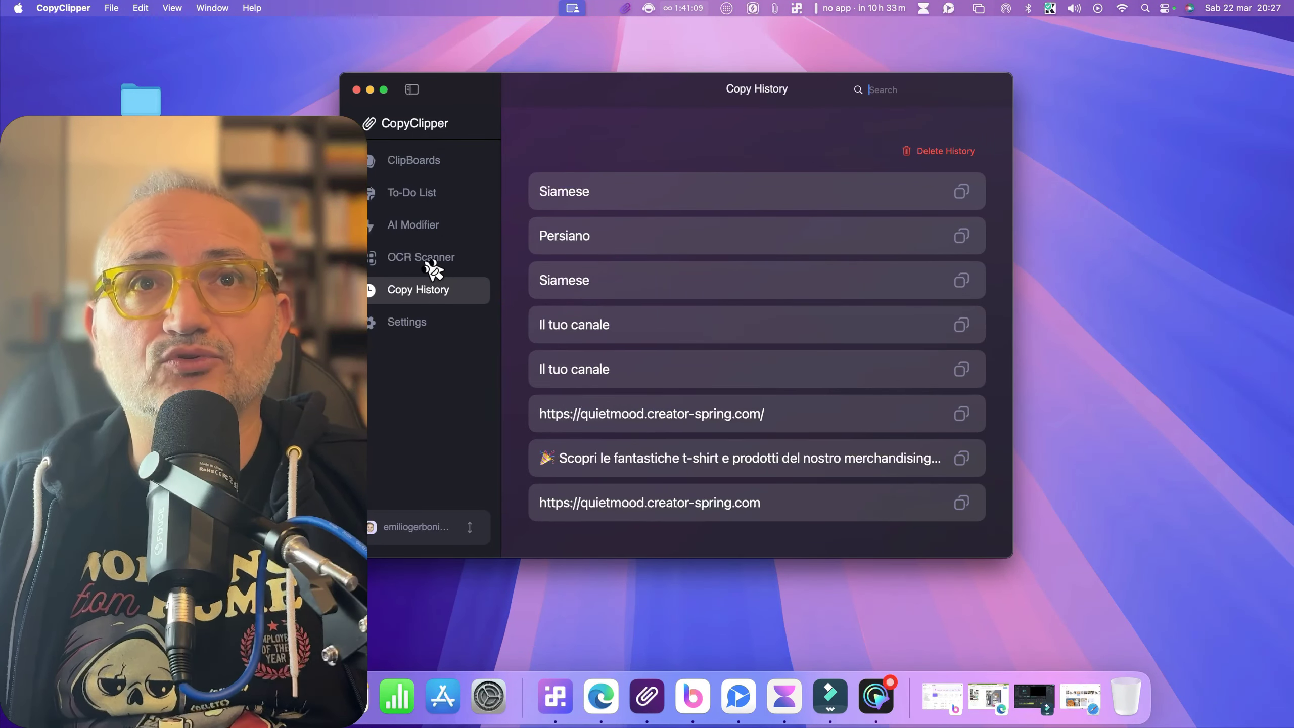
- Open the "PROMPT PER SCRITTURA" clipboard among the ClipBoards and pick its snippet for generating an article from a podcast transcription
{"action": "left_click", "coordinate": [425, 169]}
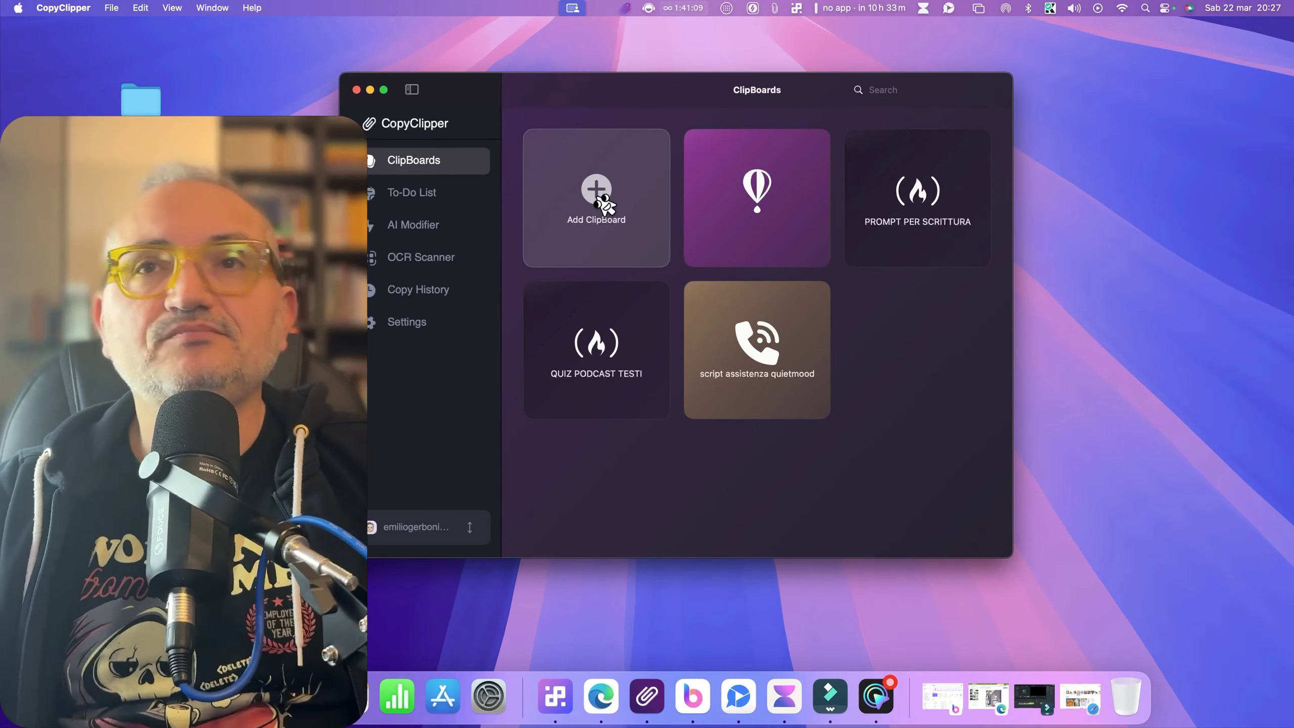
{"action": "mouse_move", "coordinate": [733, 204]}
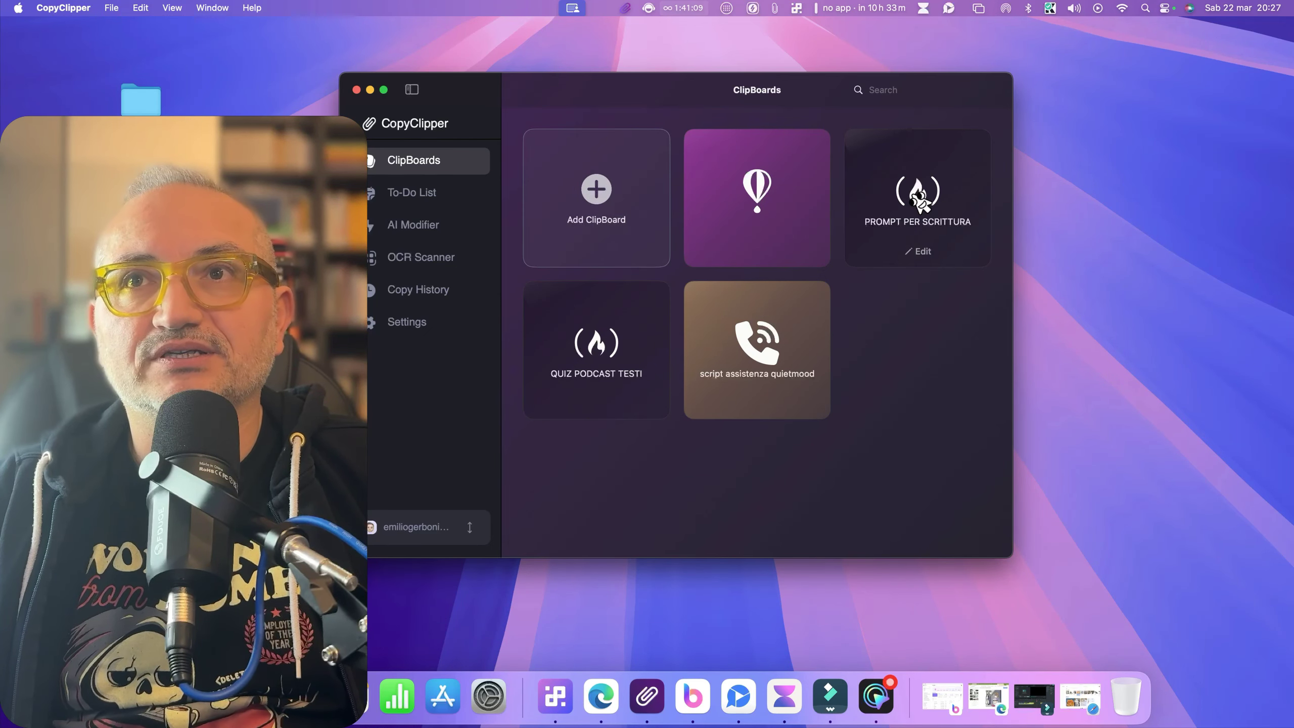
{"action": "left_click", "coordinate": [918, 195]}
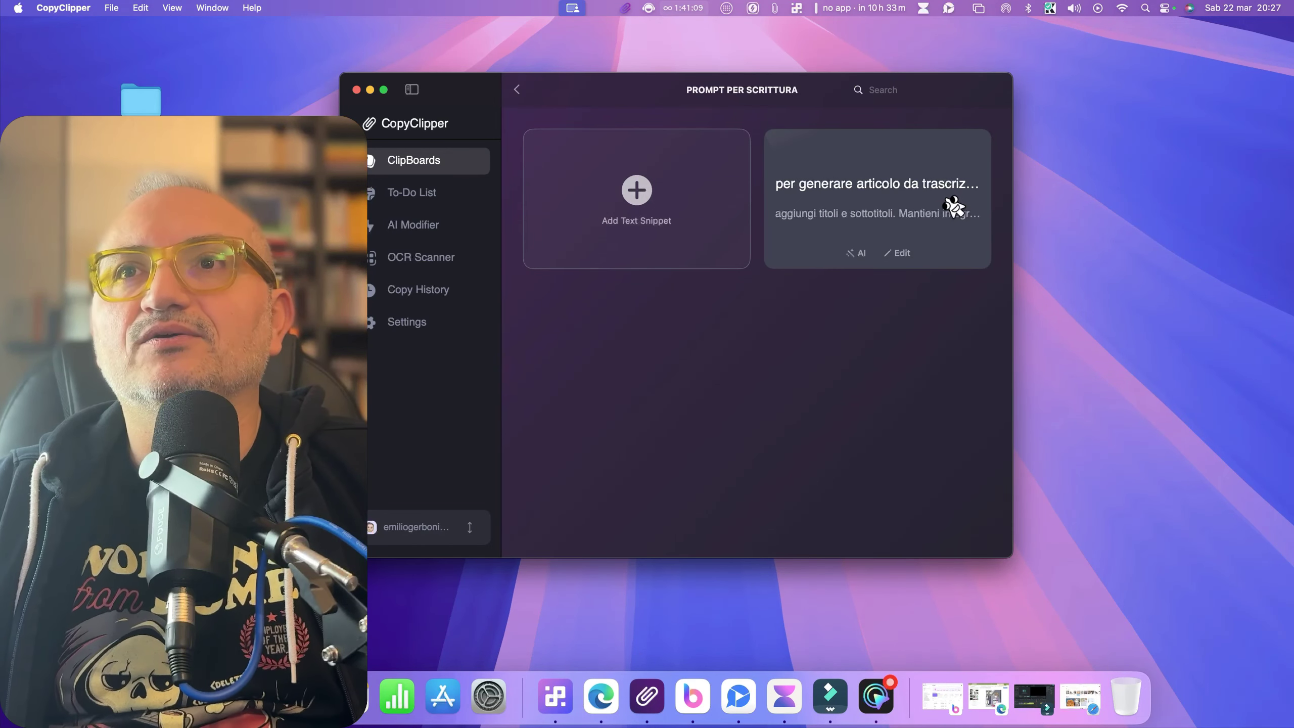
{"action": "left_click", "coordinate": [903, 204]}
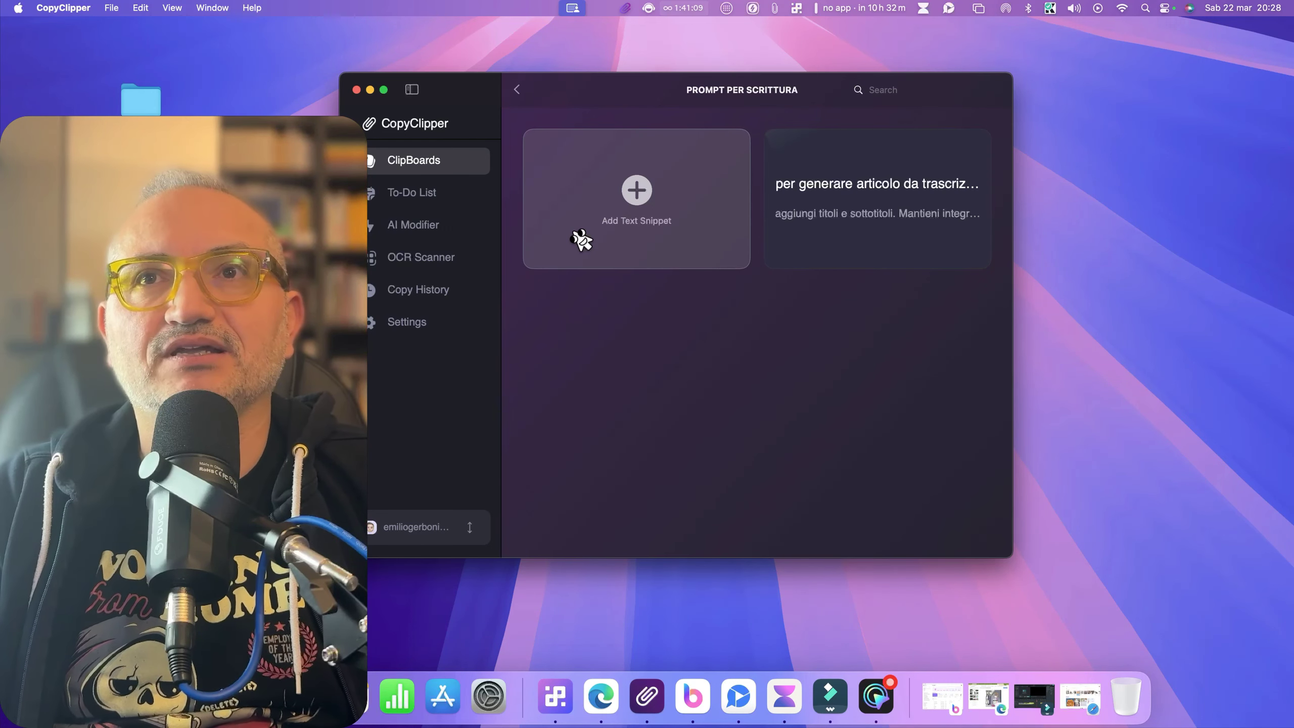
- Open the snippet "per generare articolo da trascrizione podcast" for editing, review its text and save it with Update Snippet
{"action": "mouse_move", "coordinate": [852, 208]}
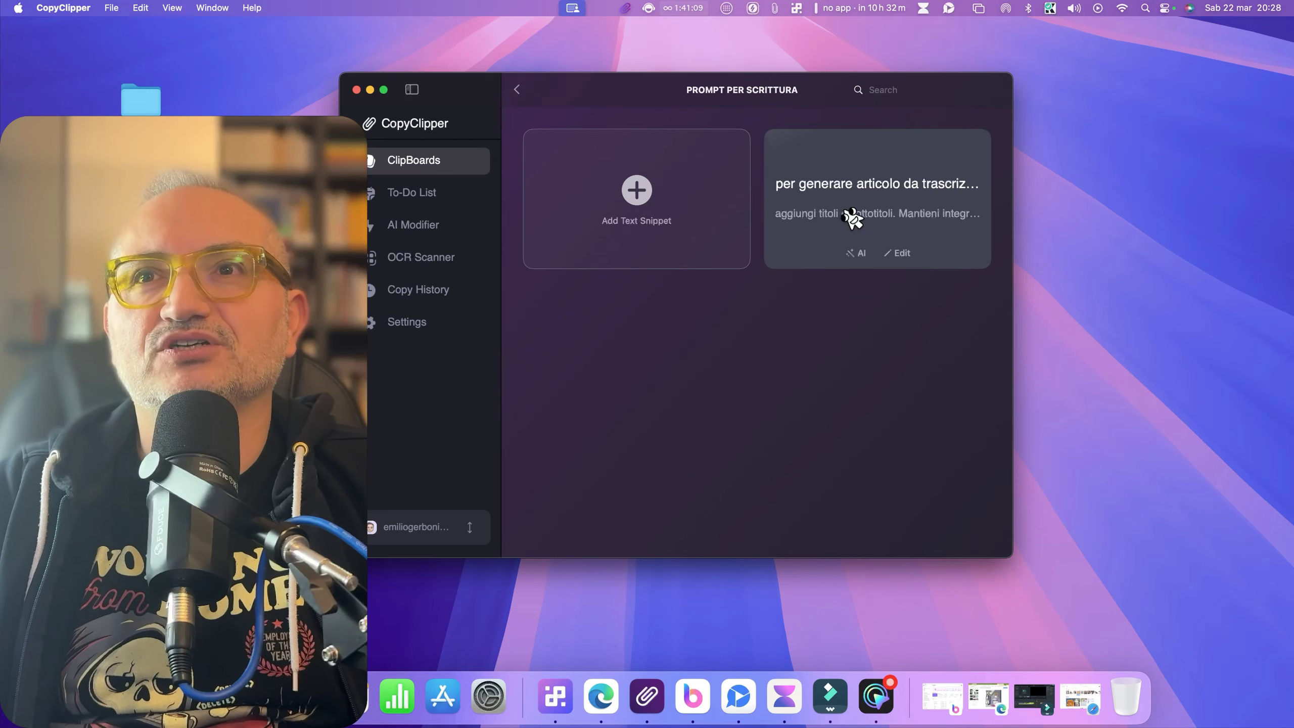
{"action": "left_click", "coordinate": [898, 254]}
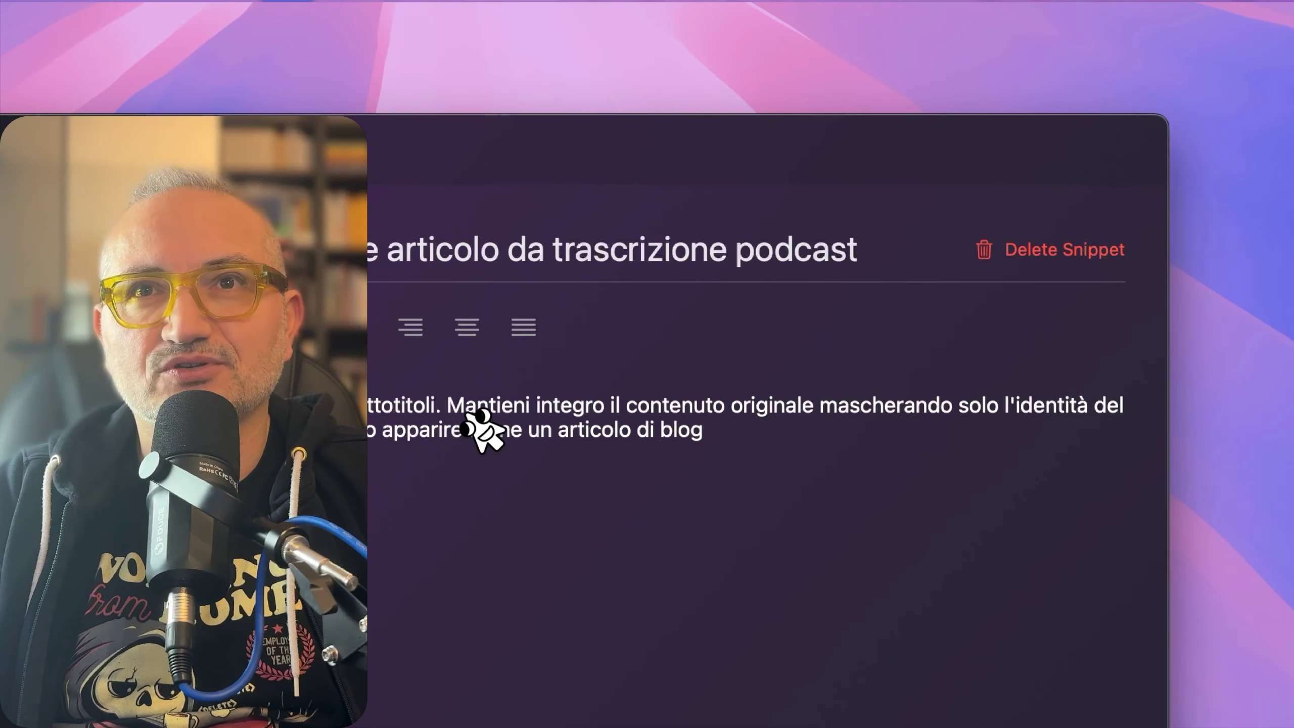
{"action": "left_click_drag", "start_coordinate": [774, 407], "coordinate": [969, 408]}
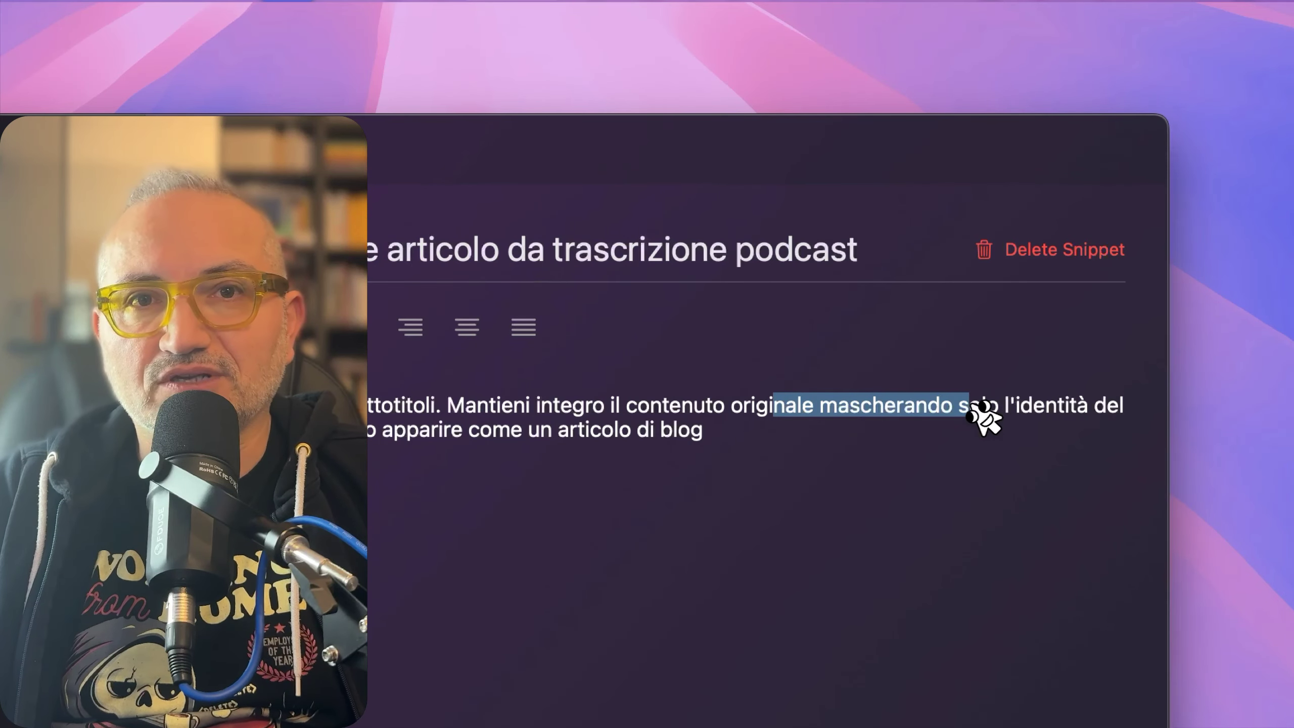
{"action": "left_click", "coordinate": [835, 500]}
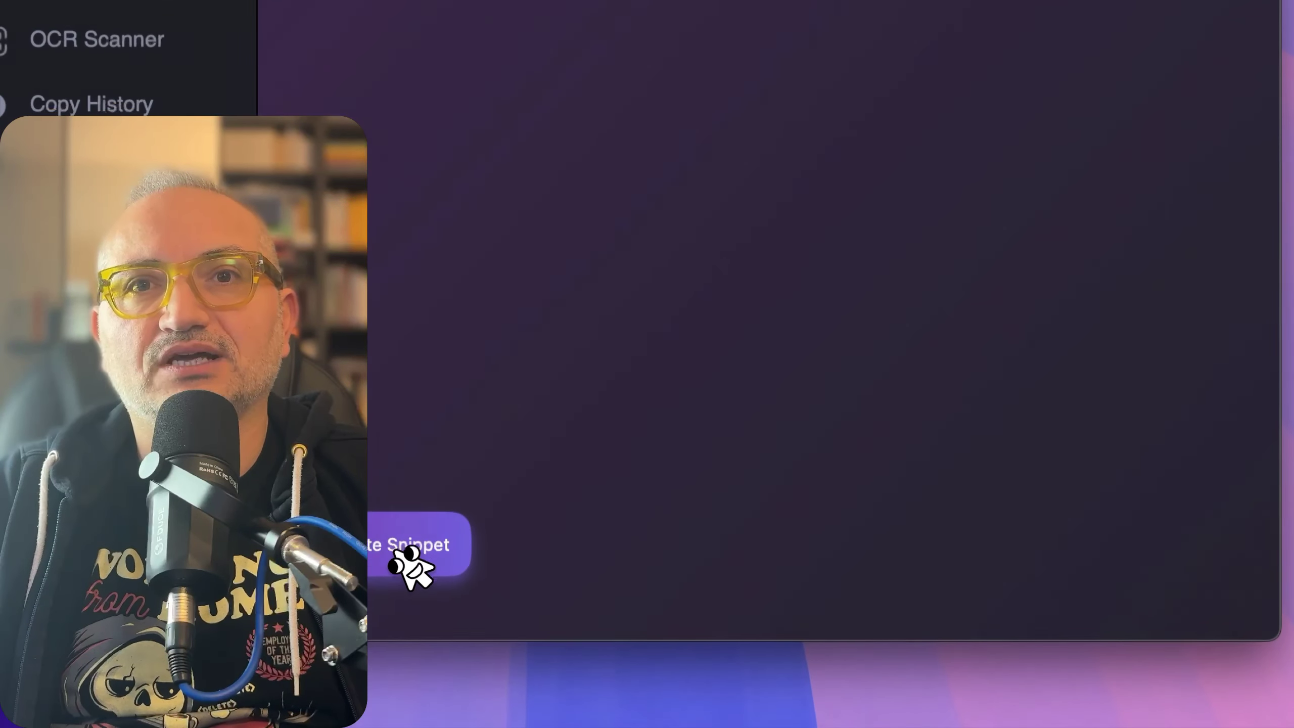
{"action": "left_click", "coordinate": [408, 558]}
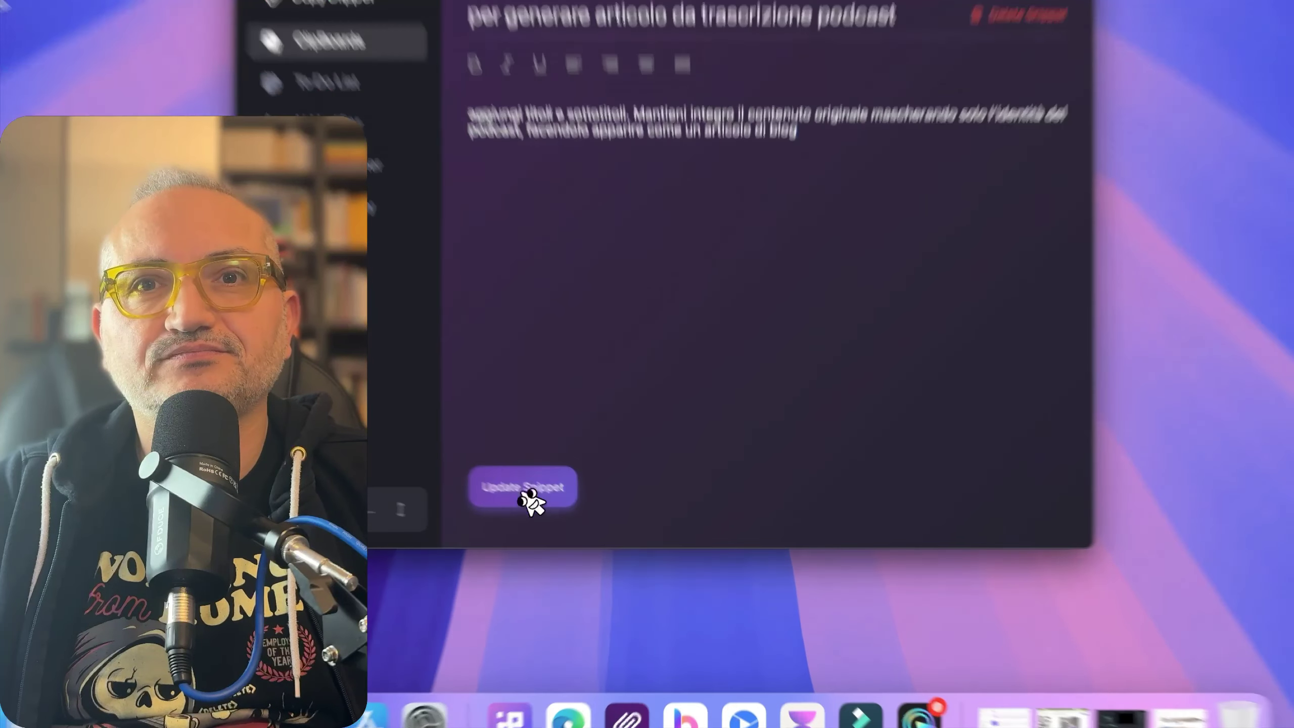
{"action": "left_click", "coordinate": [522, 489]}
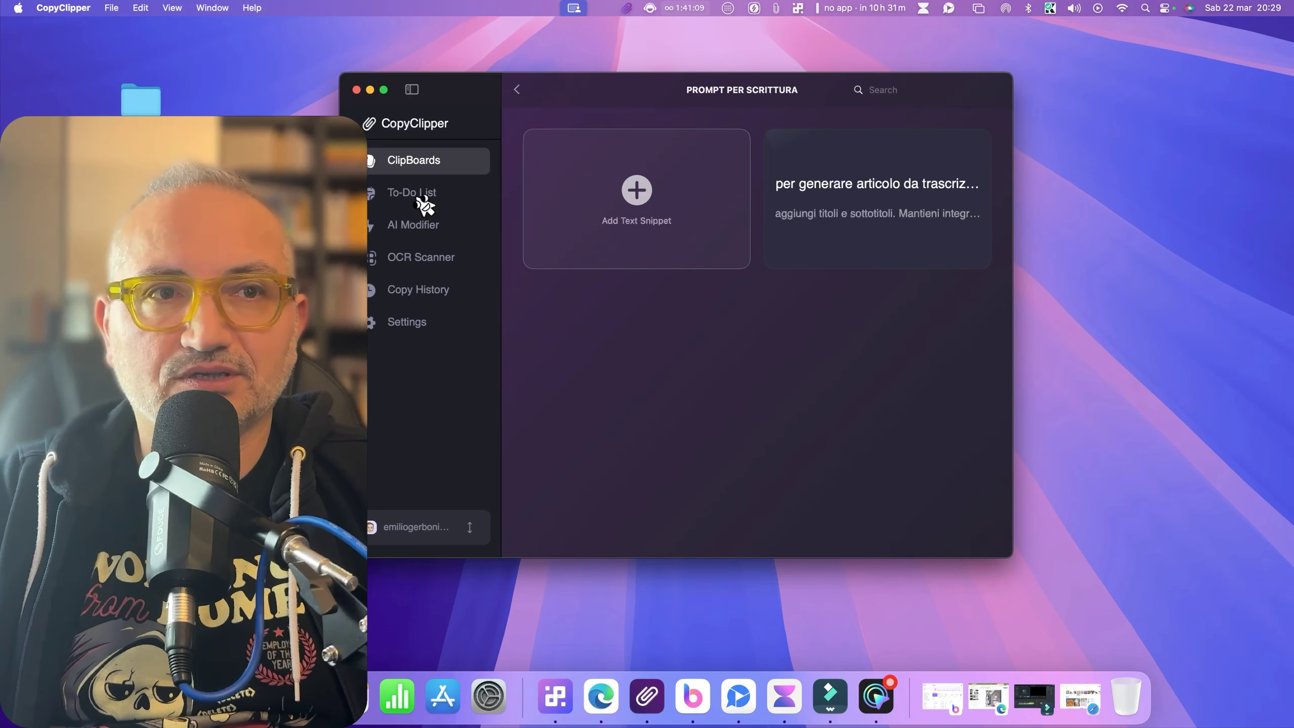
- View the To-Do List and its new-task form with title and description, closing the form without saving a task
{"action": "scroll", "coordinate": [424, 205], "scroll_direction": "down", "scroll_amount": 1}
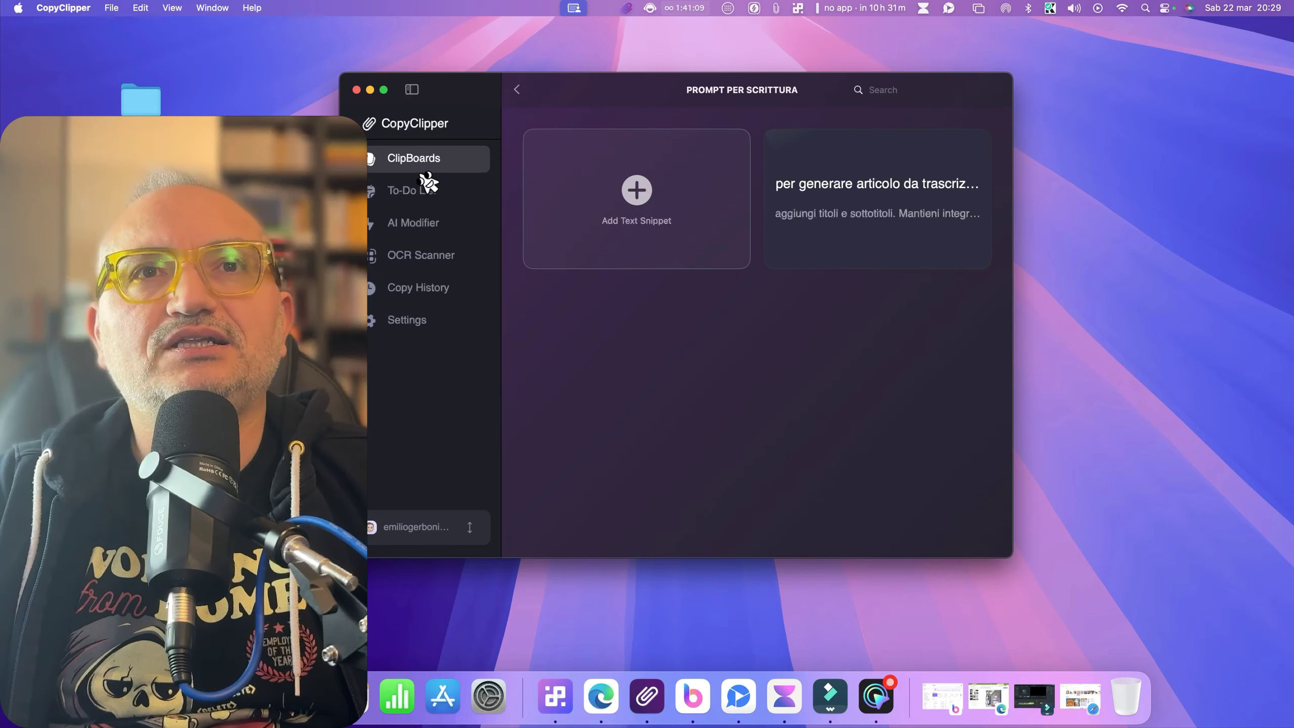
{"action": "left_click", "coordinate": [423, 194]}
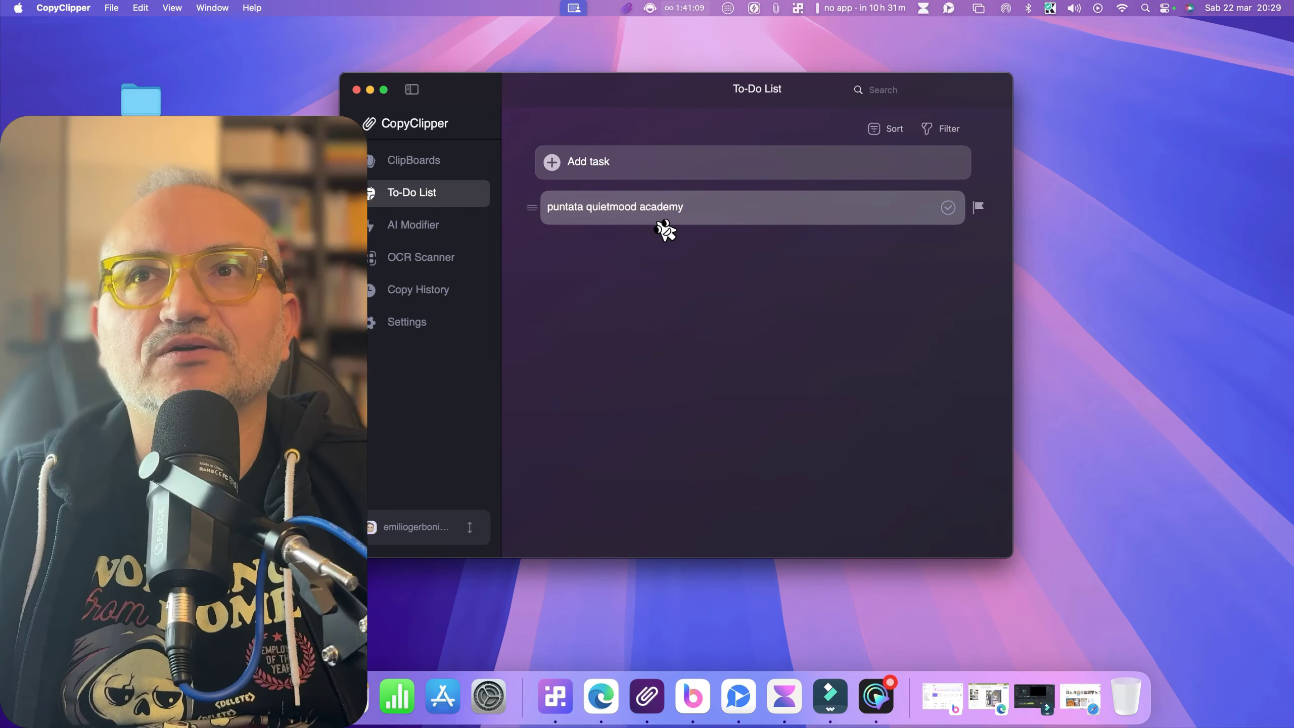
{"action": "left_click", "coordinate": [576, 162]}
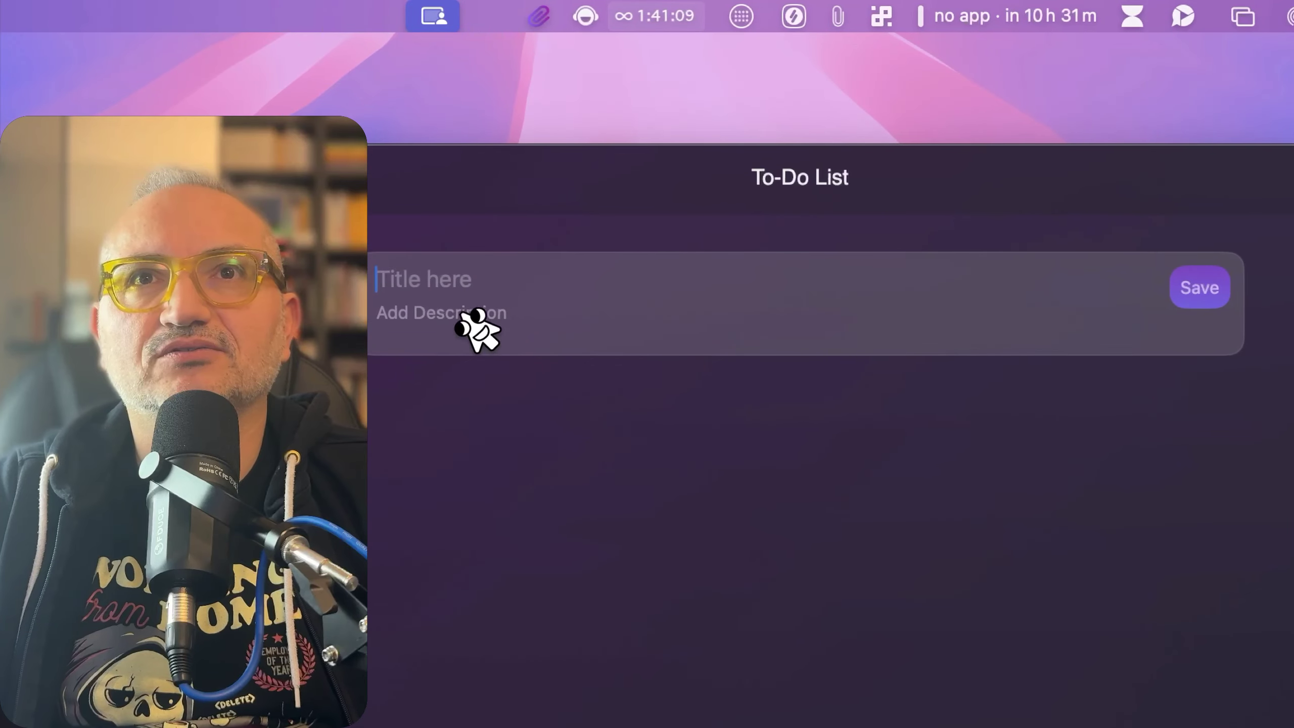
{"action": "left_click", "coordinate": [376, 178]}
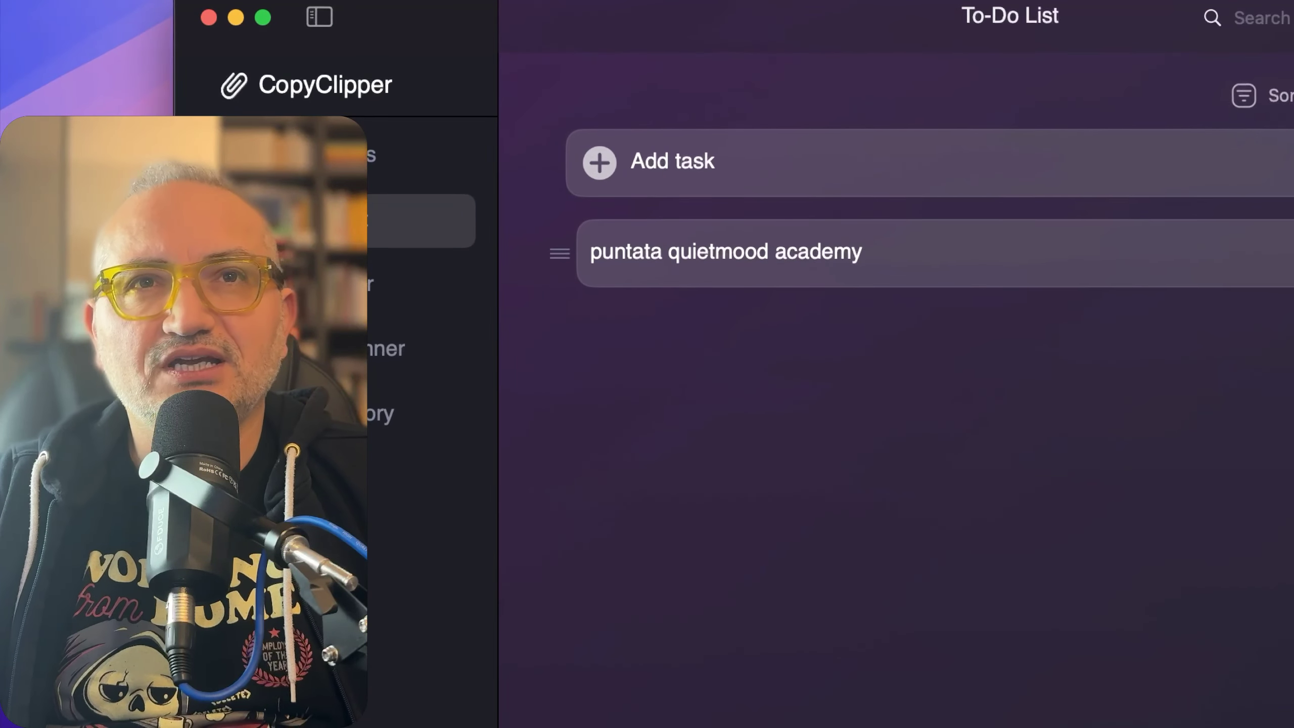
- Open the AI Modifier with its ChatGPT message area
{"action": "left_click", "coordinate": [326, 284]}
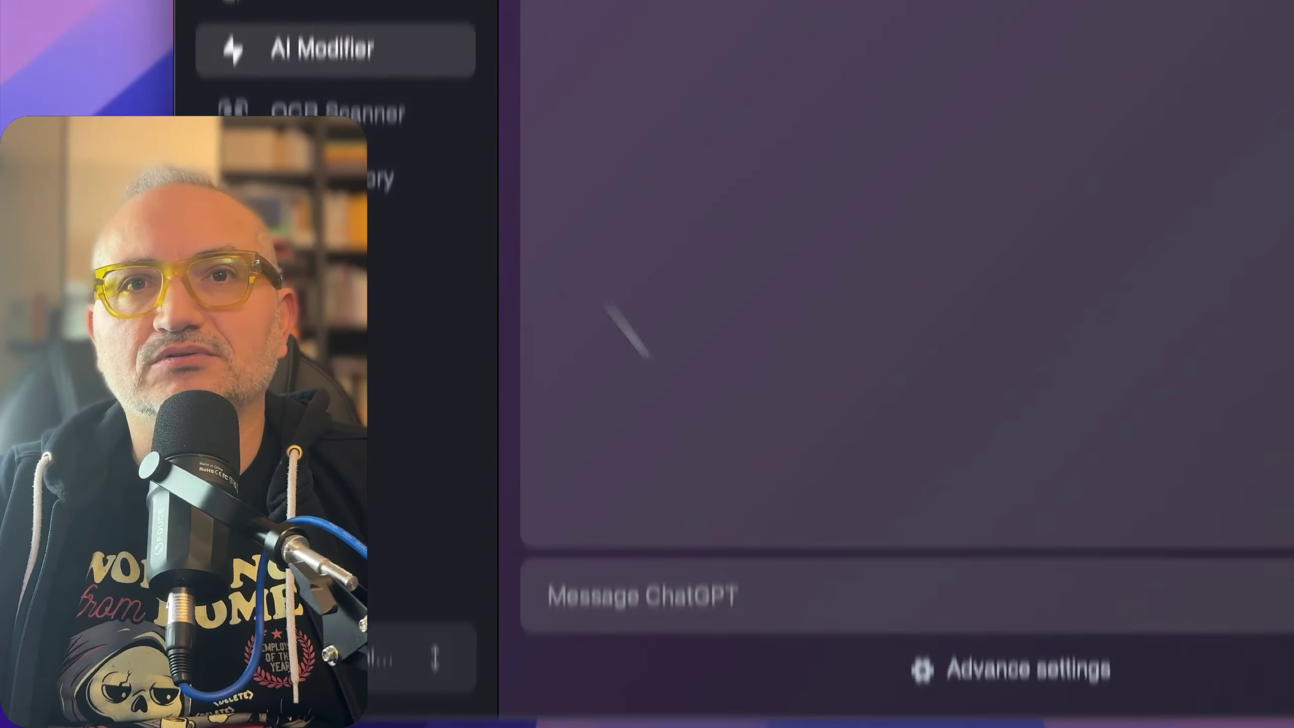
- Ask ChatGPT in the AI Modifier "elencami tutte le tipologie di gatti che esistono" and read through the answer
{"action": "left_click", "coordinate": [889, 505]}
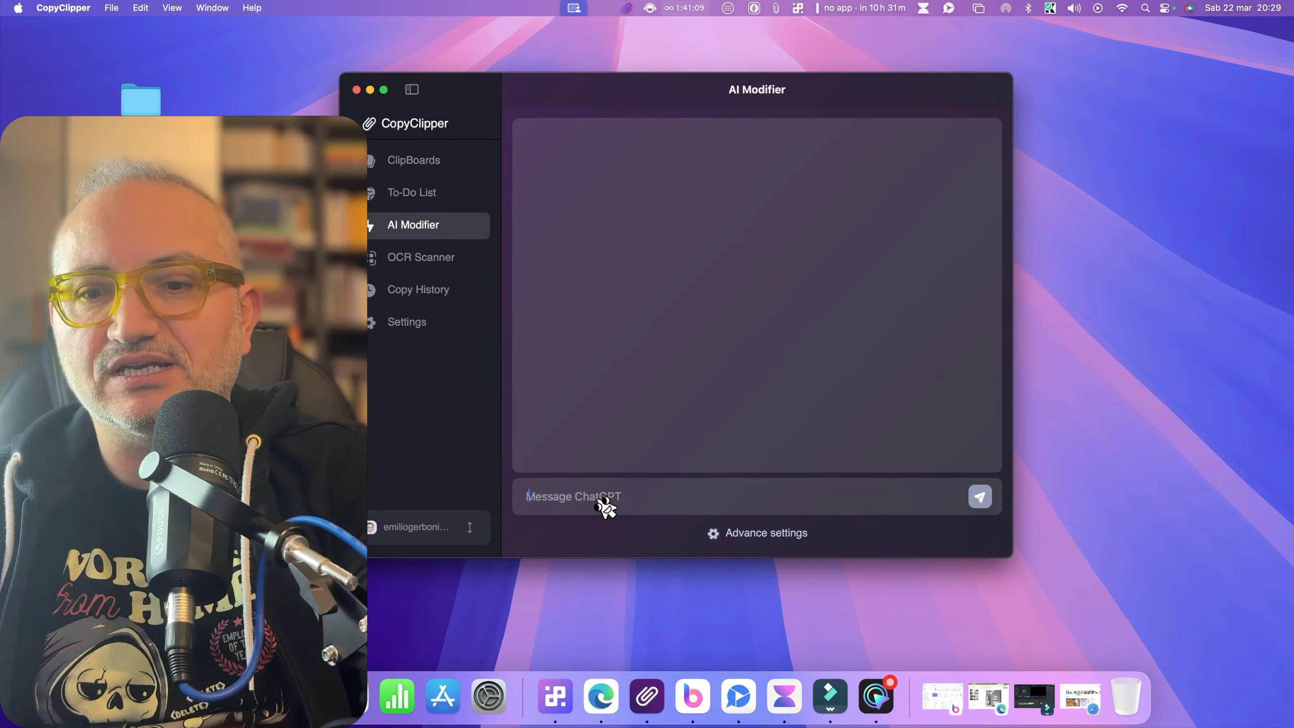
{"action": "type", "text": "e"}
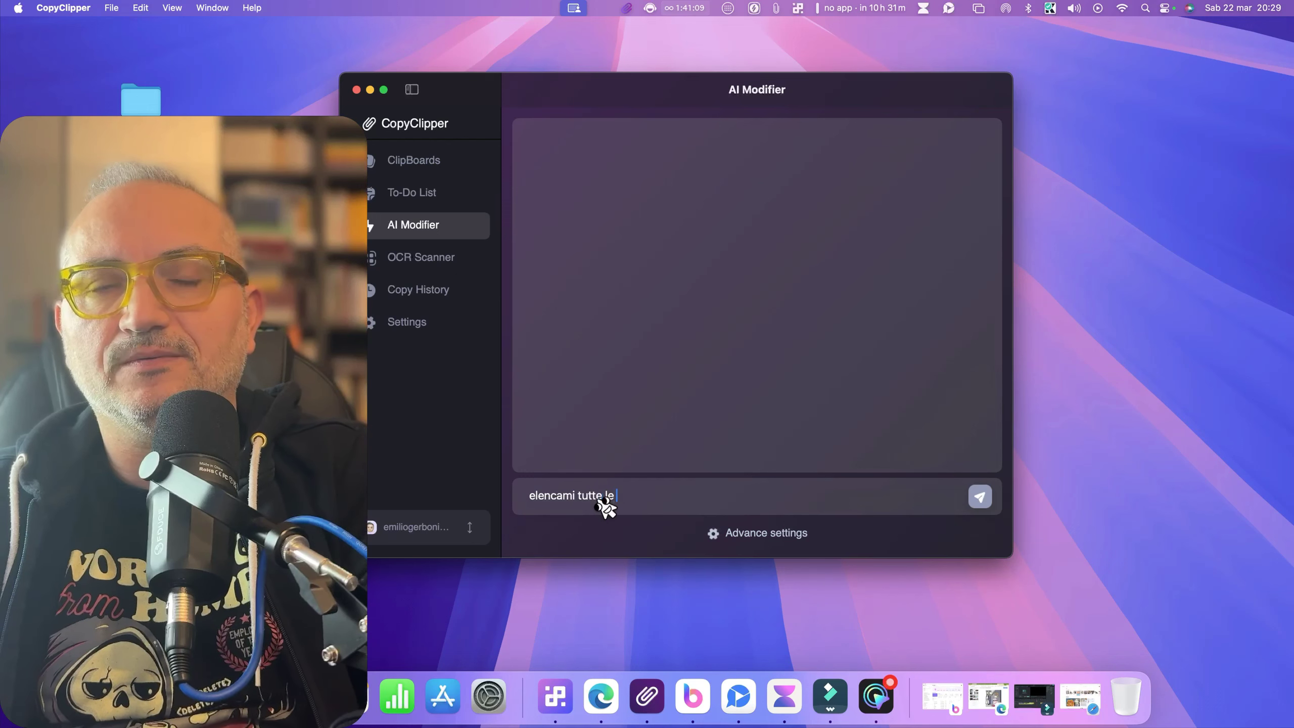
{"action": "type", "text": "lencami tutte le"}
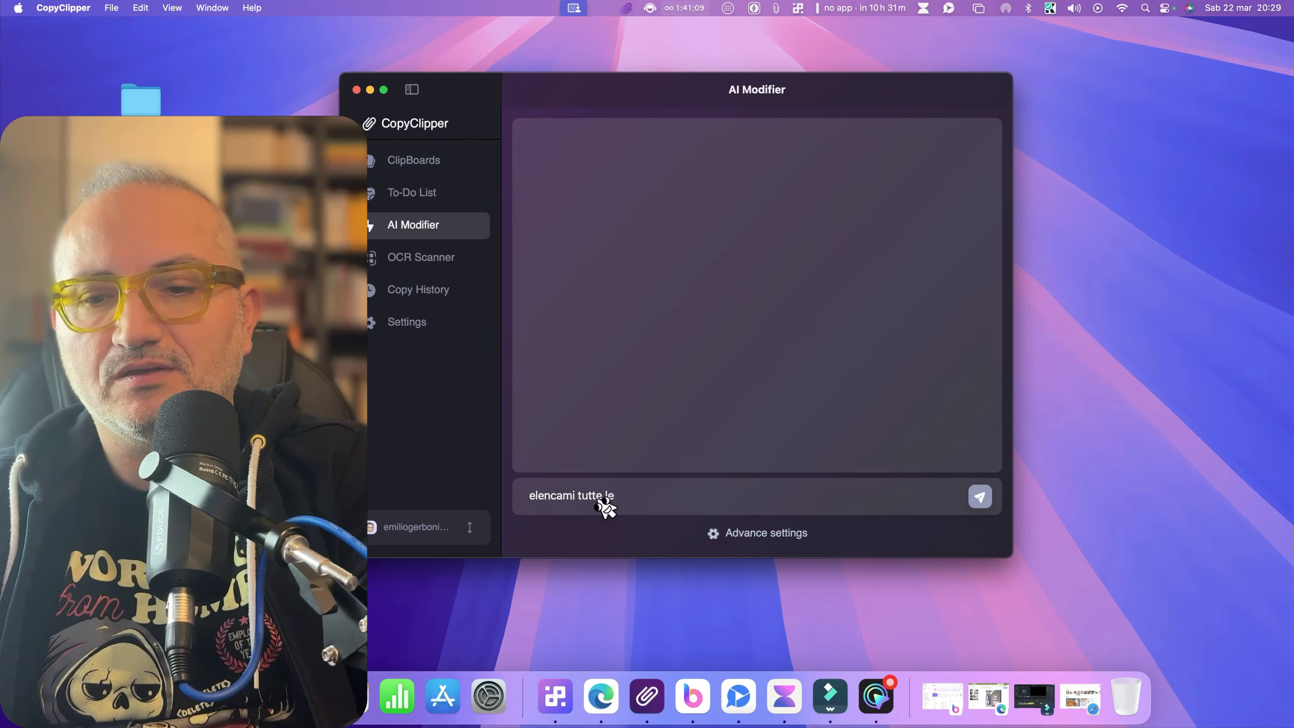
{"action": "type", "text": " tipologie di gatti che esistono"}
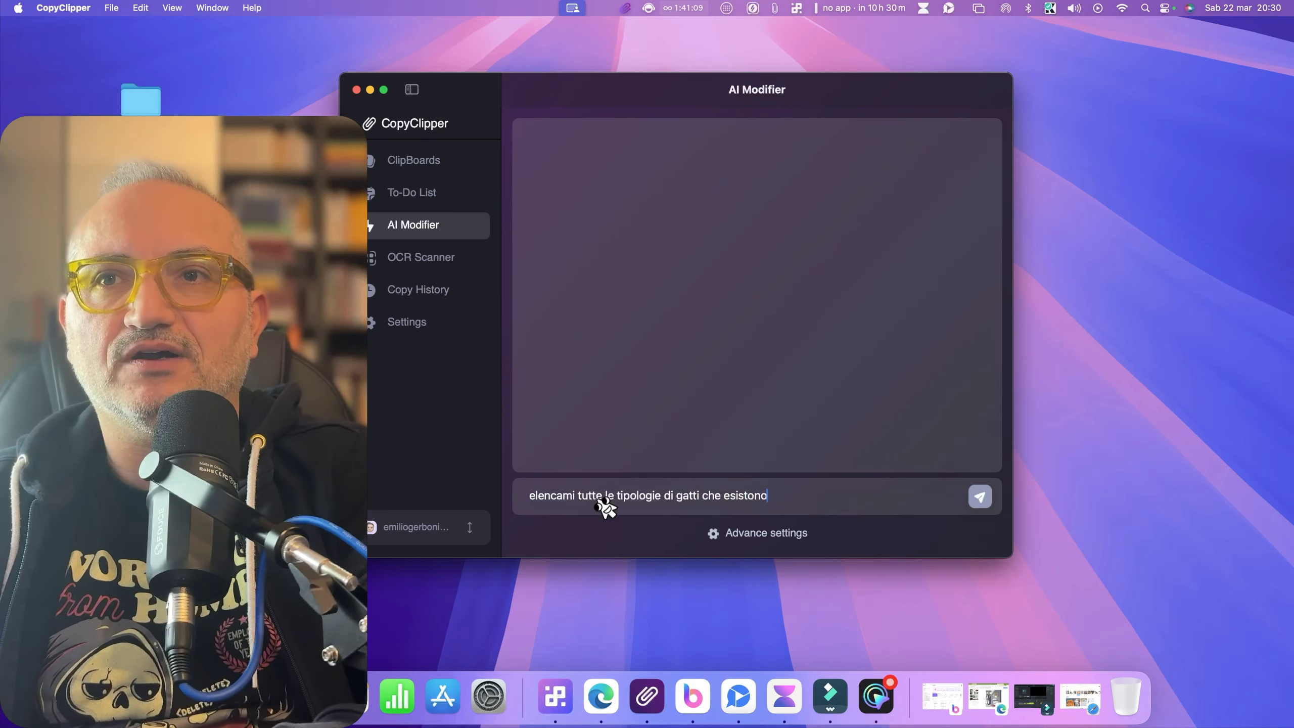
{"action": "key", "text": "Return"}
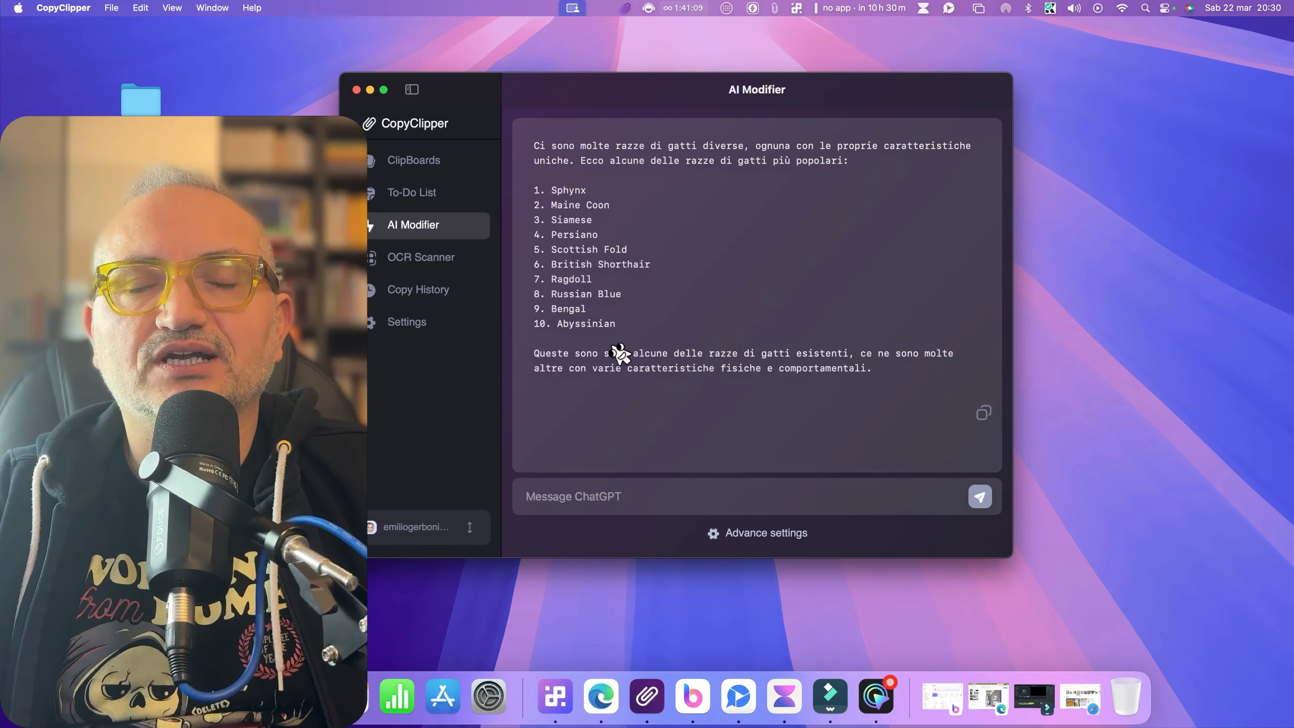
{"action": "scroll", "coordinate": [621, 355], "scroll_direction": "down", "scroll_amount": 2}
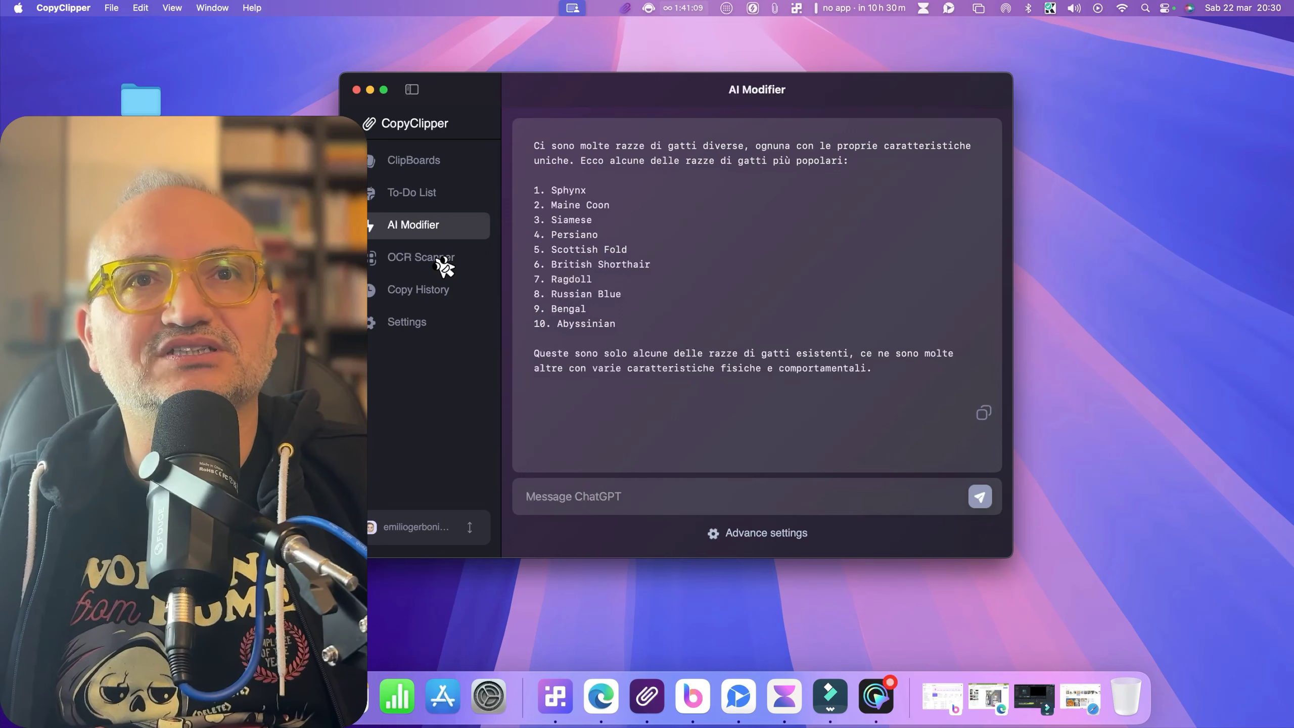
- View the OCR Scanner with its on/off switch and capture-text shortcut, comparing it with the AI Modifier section
{"action": "left_click", "coordinate": [441, 261]}
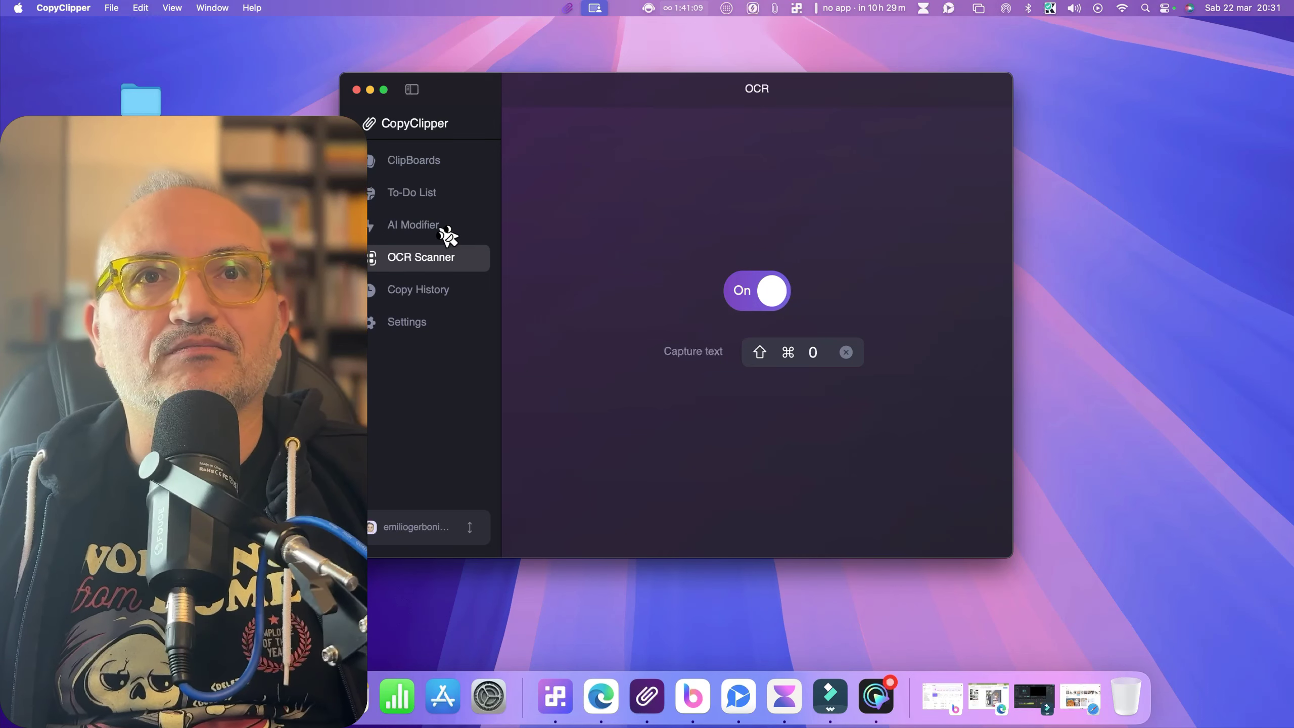
{"action": "left_click", "coordinate": [431, 225]}
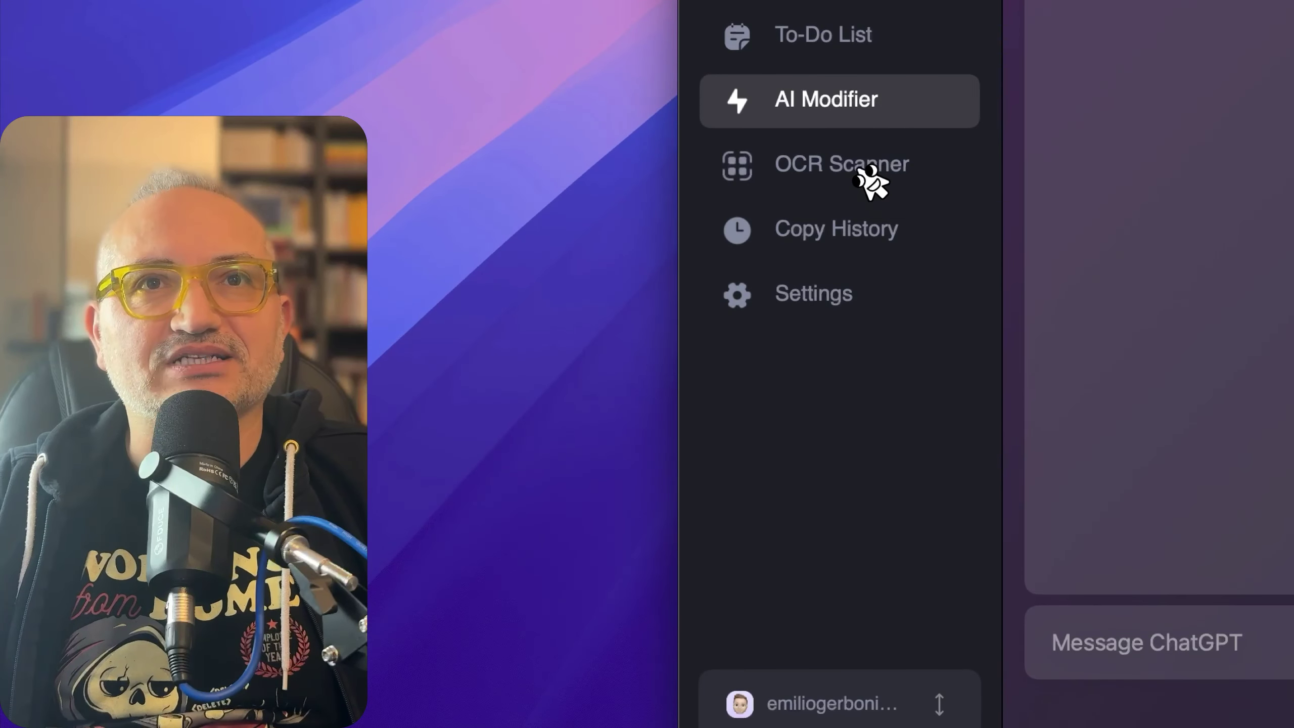
{"action": "left_click", "coordinate": [825, 516]}
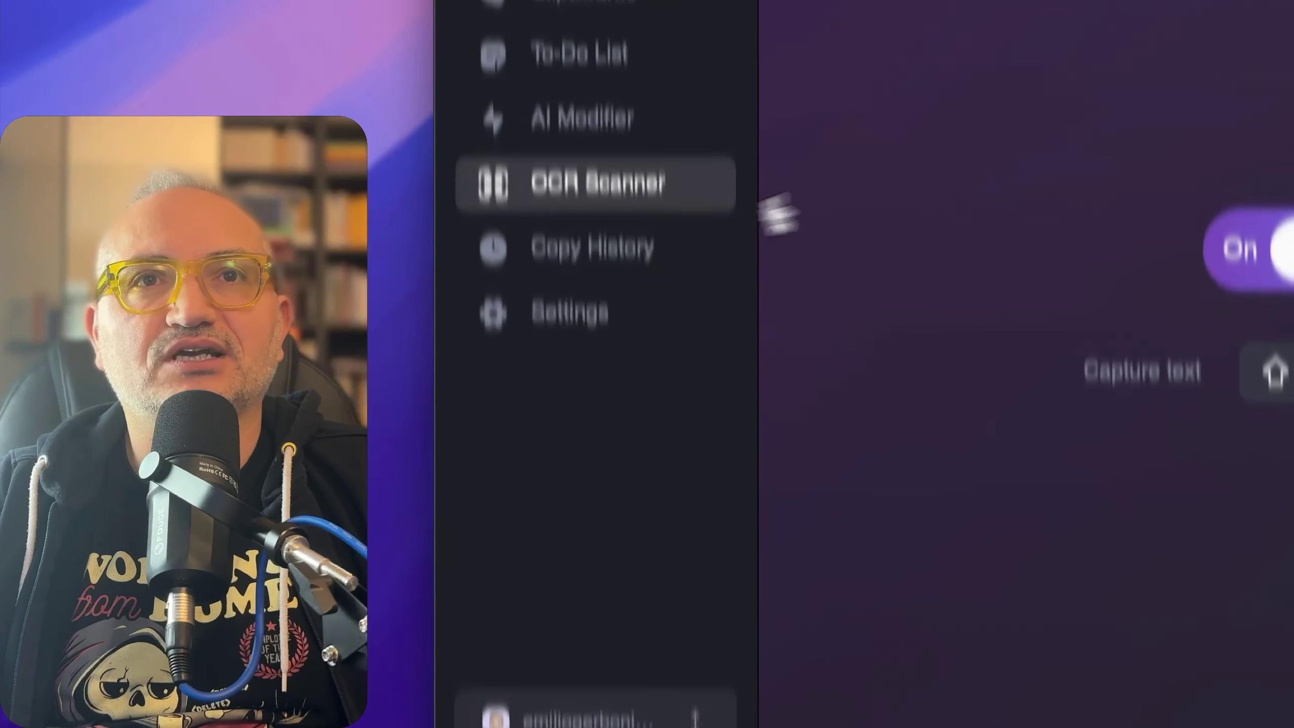
- Revisit the ClipBoards overview and the To-Do List
{"action": "left_click", "coordinate": [598, 196]}
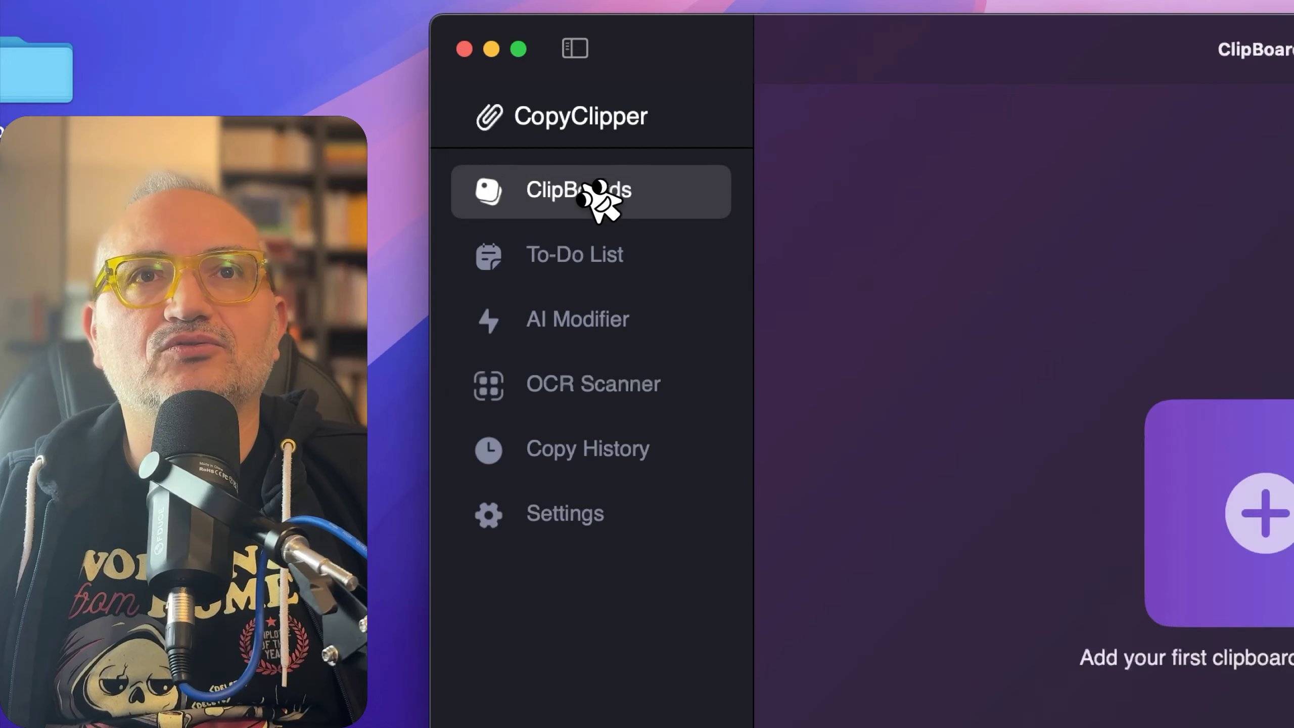
{"action": "left_click", "coordinate": [583, 337]}
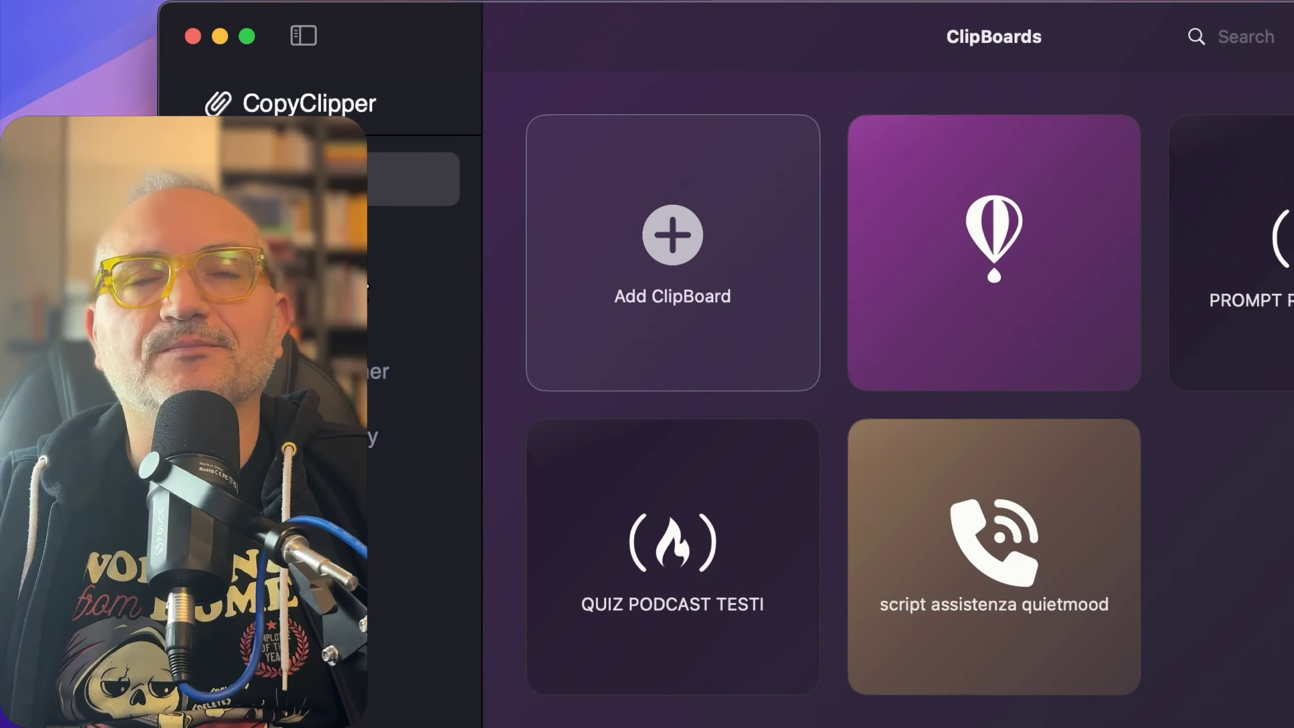
{"action": "left_click", "coordinate": [338, 248]}
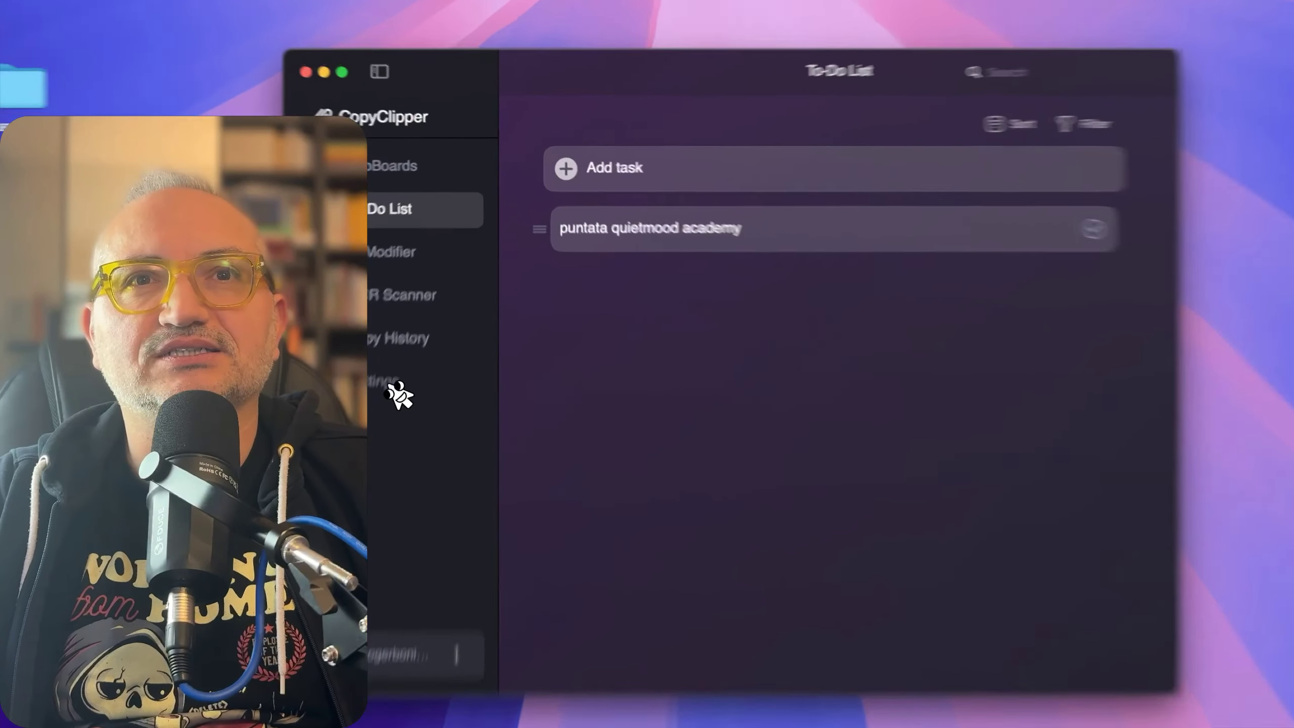
- Open Settings to examine the account type, license code field, and sync, startup, copy history and always-in-front options
{"action": "left_click", "coordinate": [423, 326]}
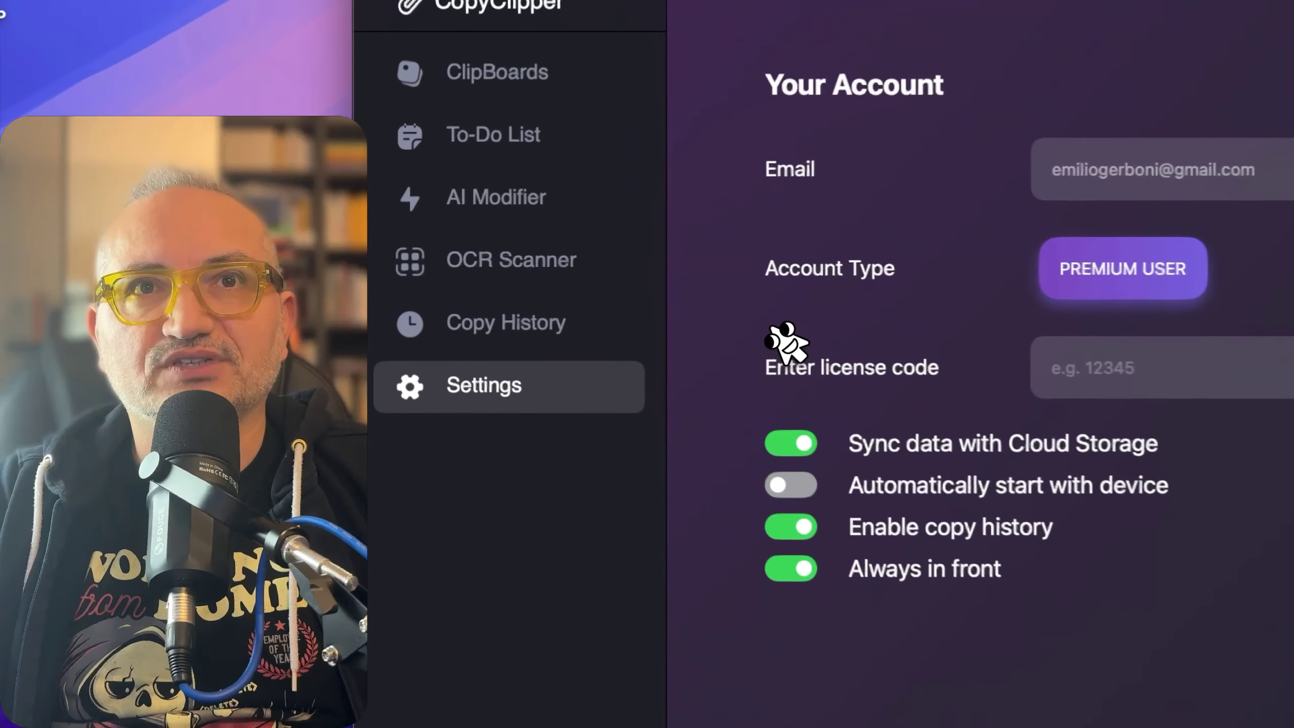
{"action": "left_click", "coordinate": [515, 404]}
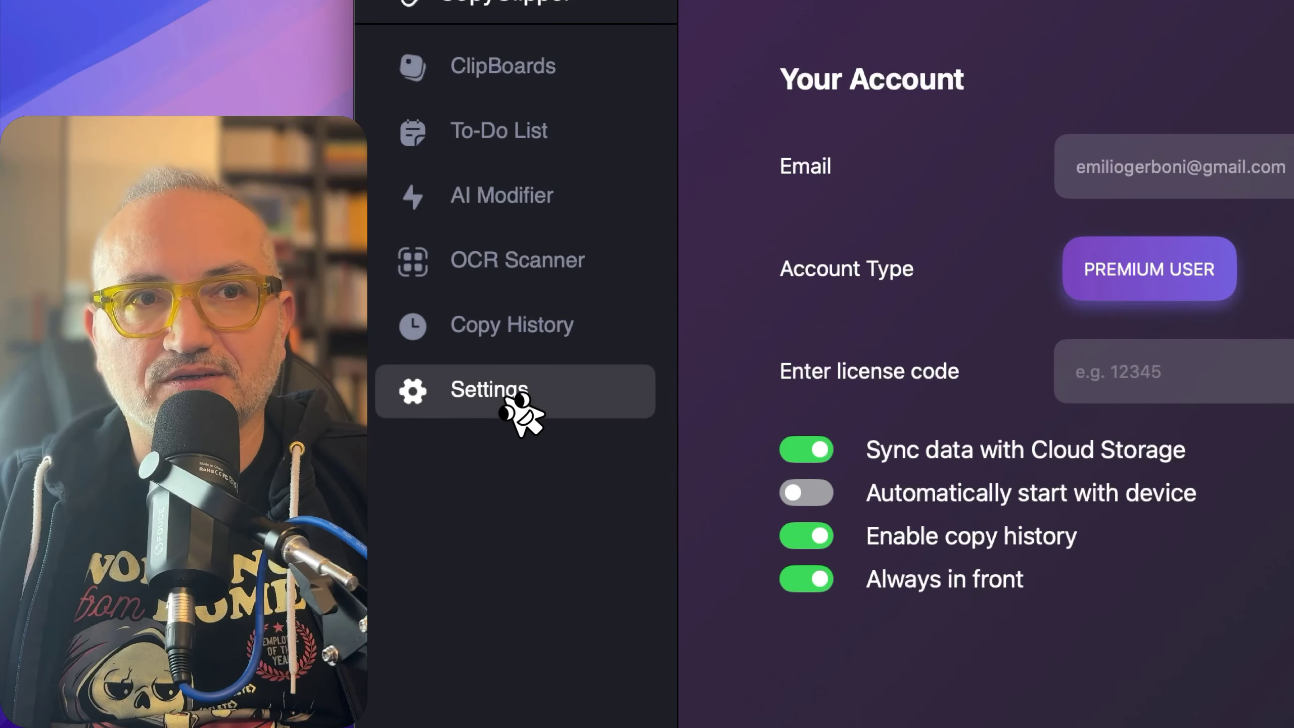